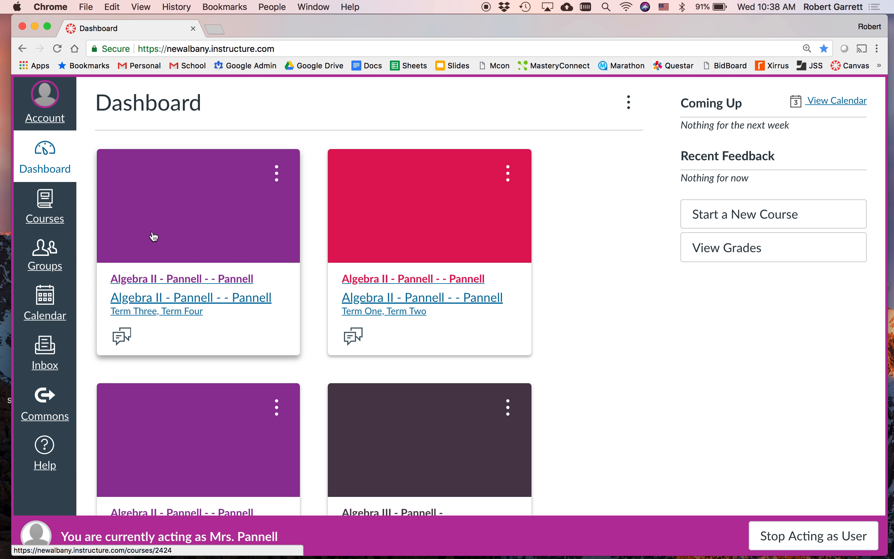
# Step: Open the Algebra II course listed under Past Enrollments in the full course list
pyautogui.click(51, 202)
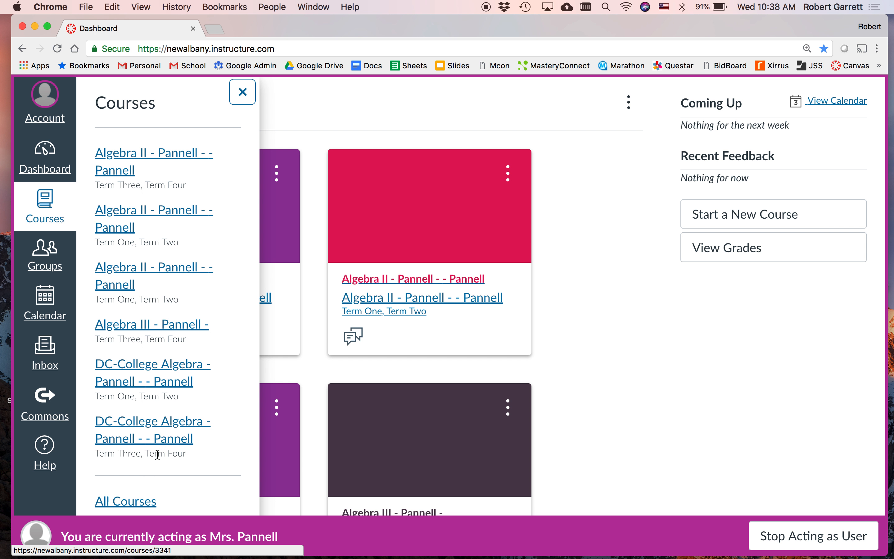
pyautogui.click(134, 501)
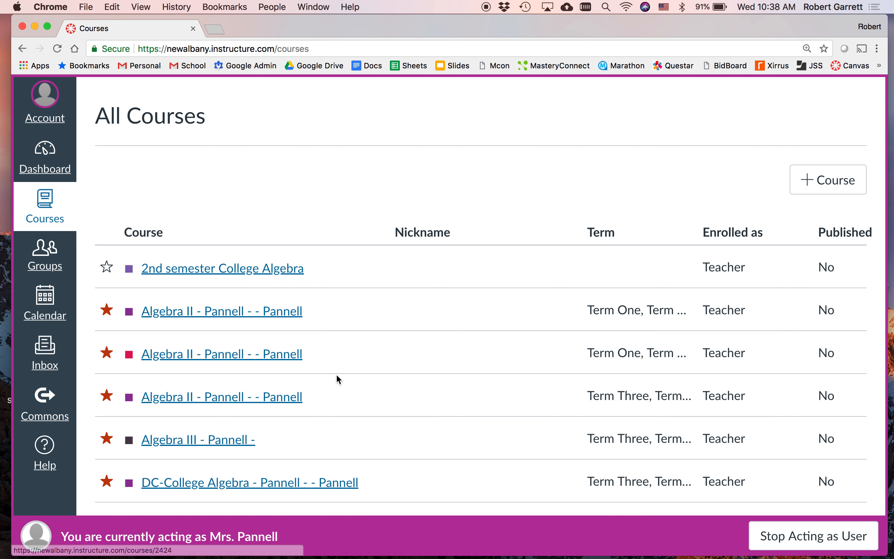
pyautogui.scroll(-5, 336, 375)
pyautogui.scroll(1, 336, 374)
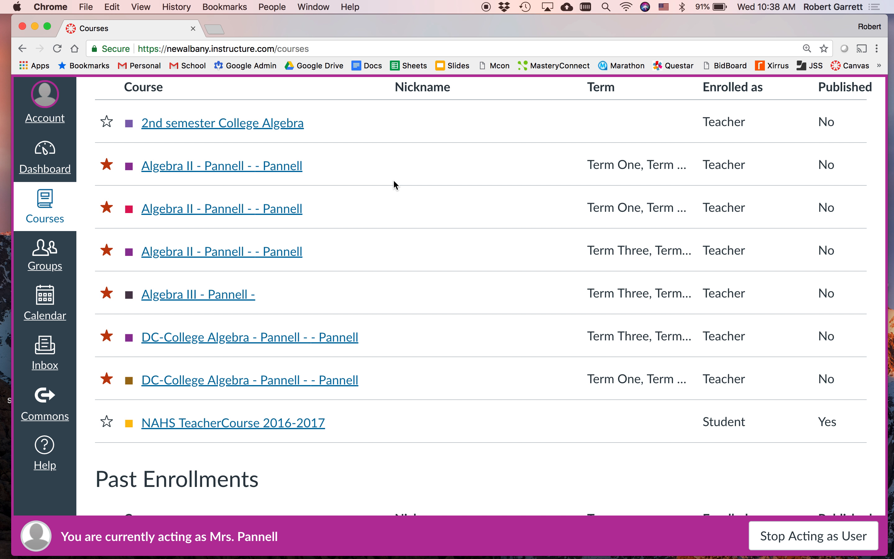
pyautogui.scroll(-8, 433, 343)
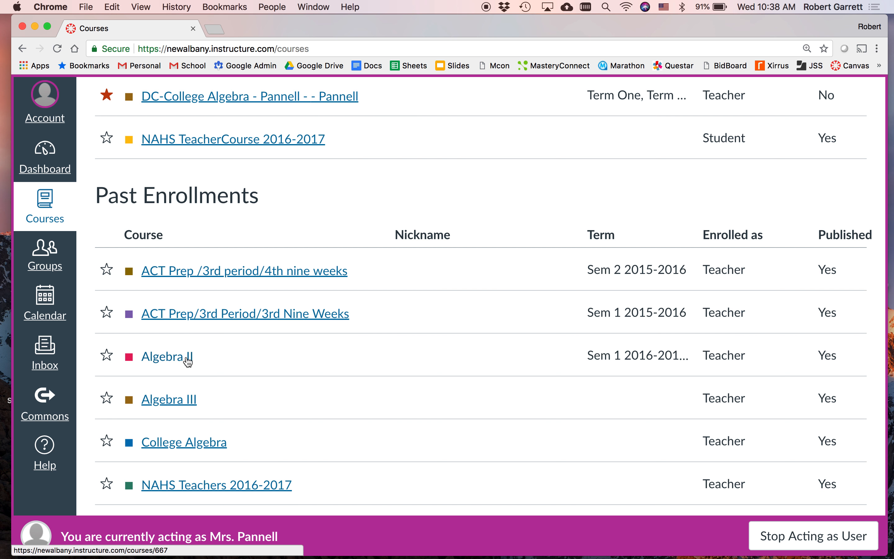
pyautogui.scroll(6, 332, 347)
pyautogui.scroll(2, 333, 347)
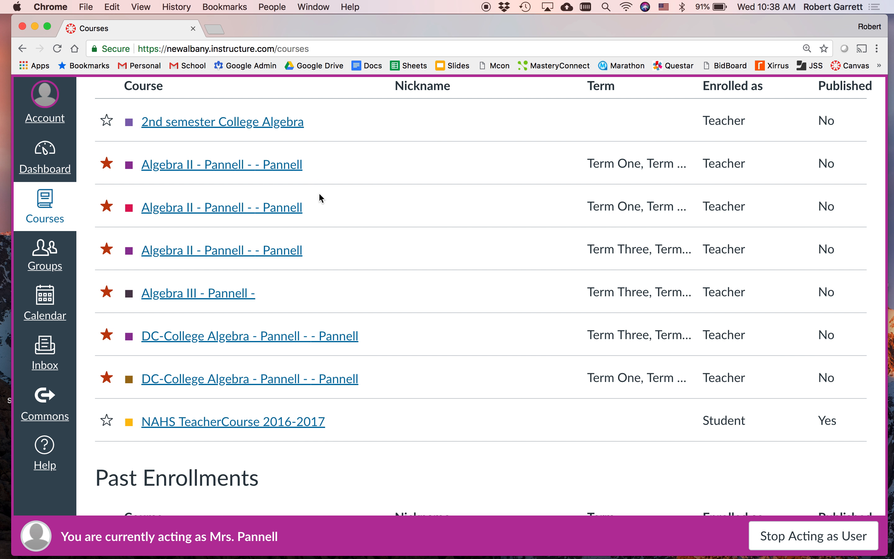
pyautogui.scroll(-5, 367, 221)
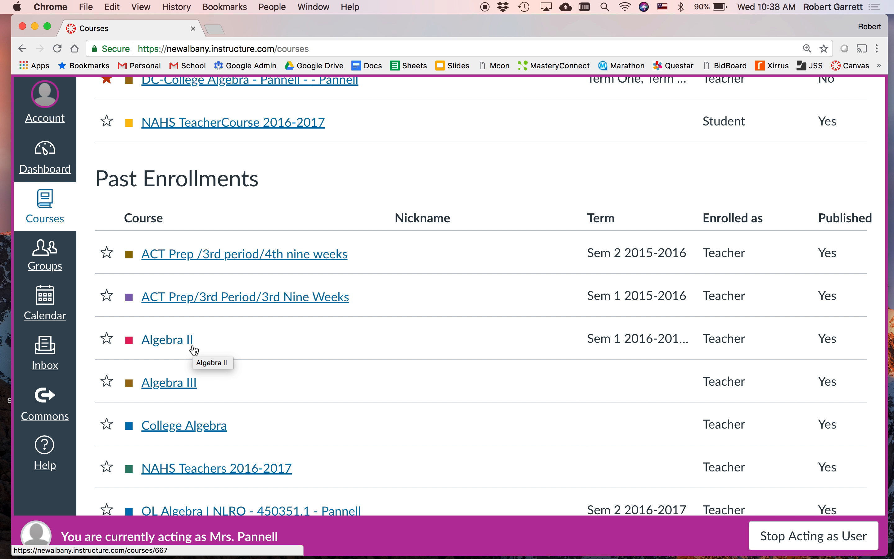
pyautogui.click(167, 346)
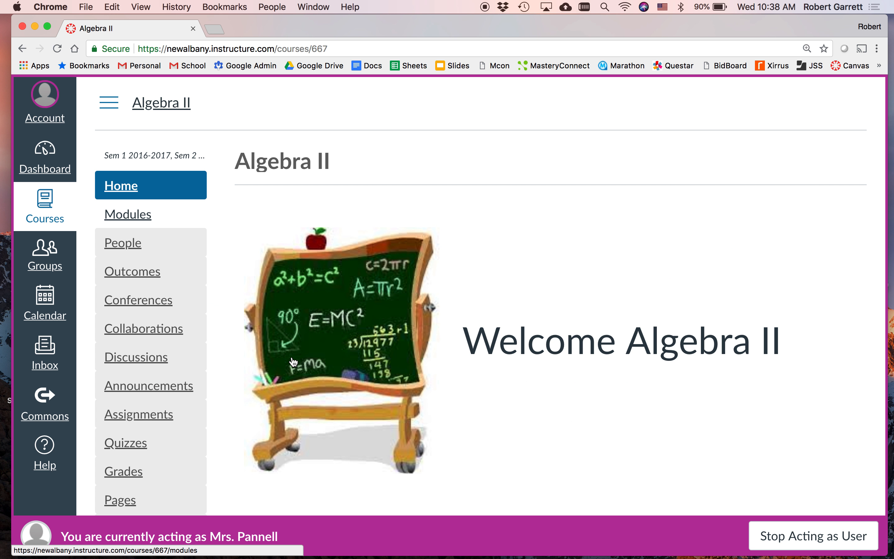
# Step: Open the Algebra II course settings and start a copy of this course
pyautogui.scroll(-8, 294, 361)
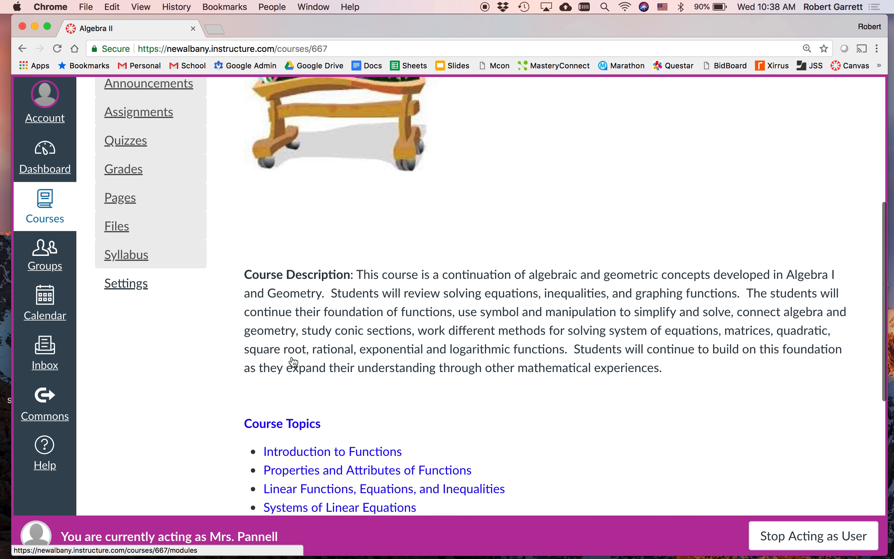
pyautogui.click(144, 286)
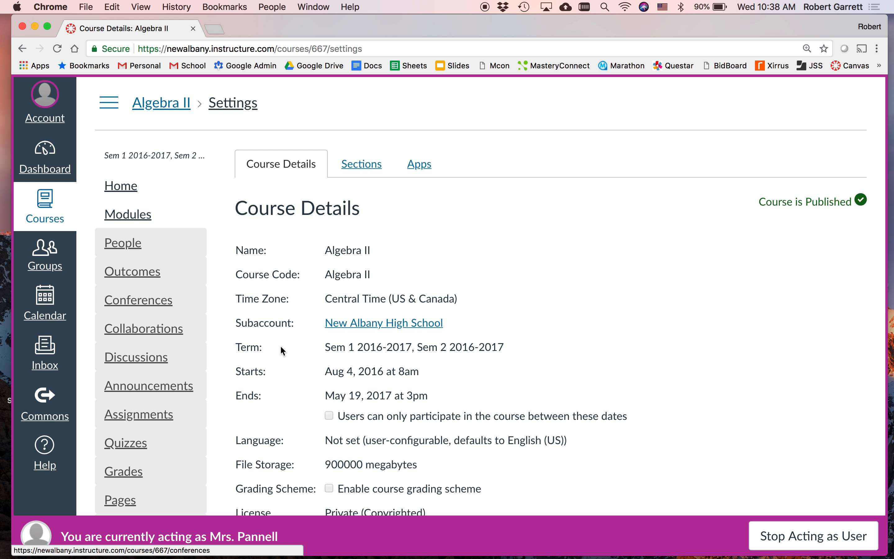
pyautogui.scroll(-2, 295, 349)
pyautogui.scroll(-15, 295, 351)
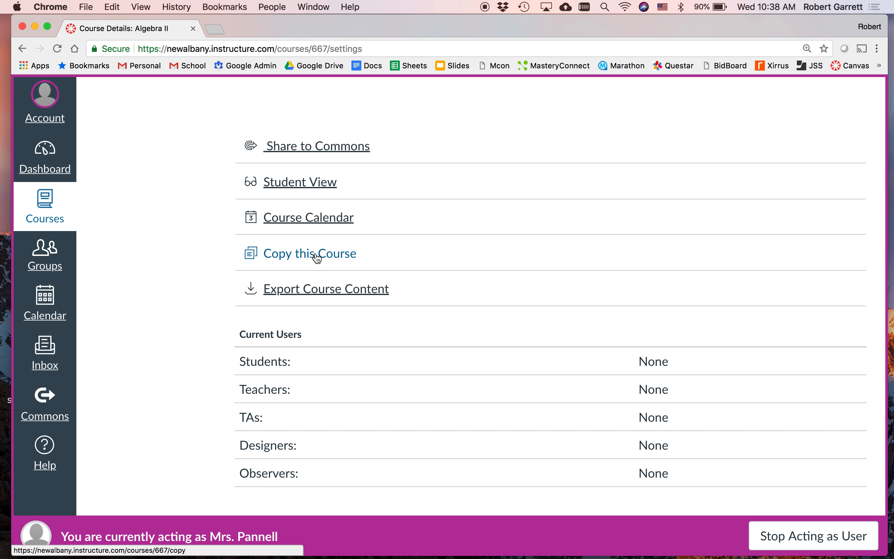
pyautogui.click(330, 256)
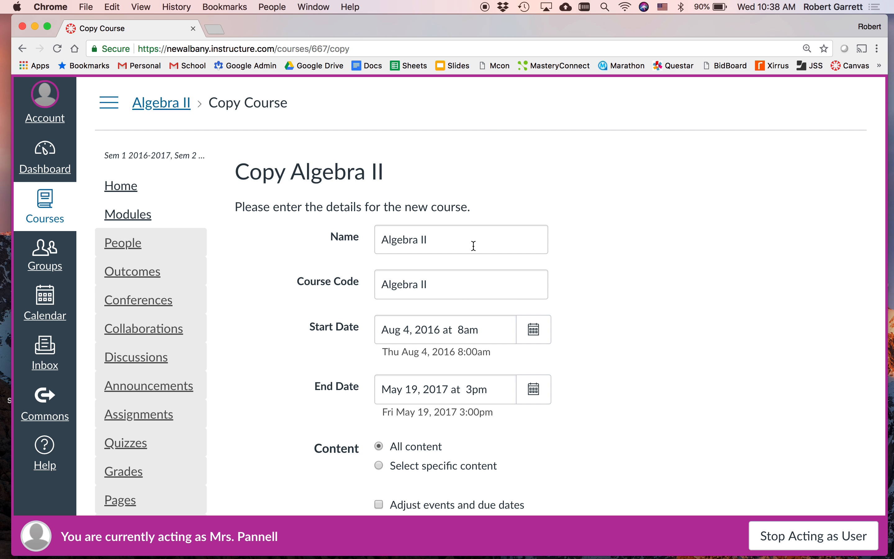
# Step: Name the new course "Algebra II 2018-2019 Master Course"
pyautogui.click(461, 242)
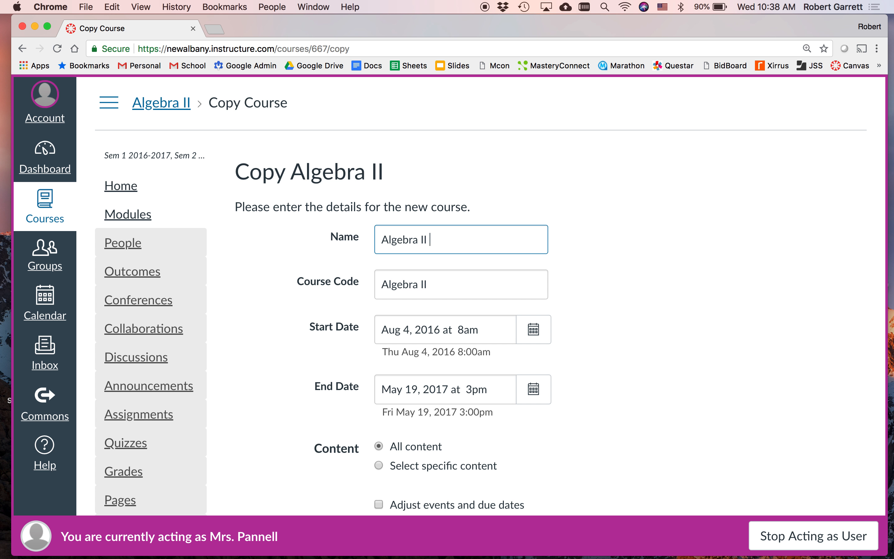
pyautogui.write('2018-2019 Master')
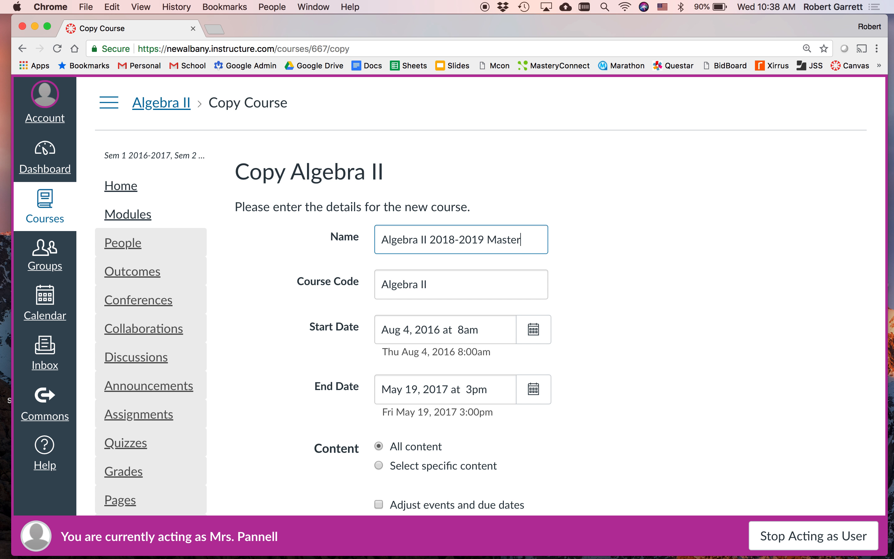
pyautogui.write(' Course')
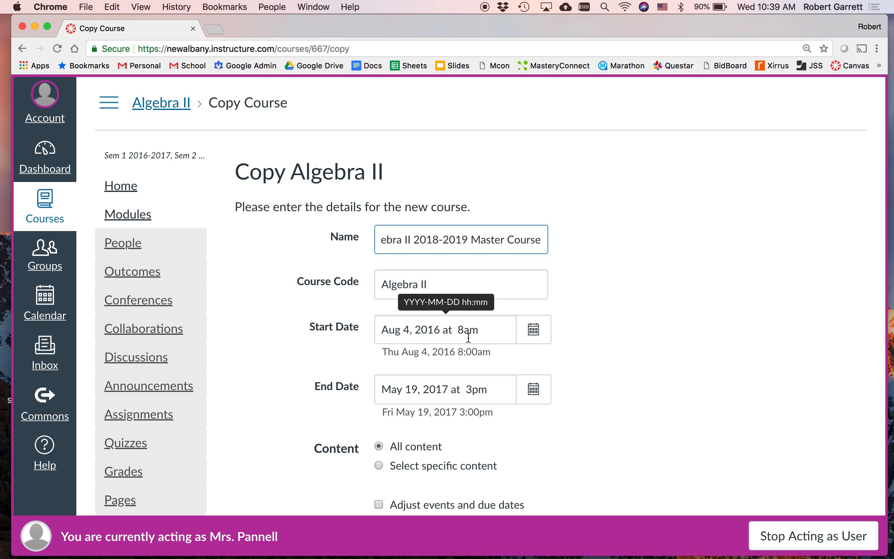
# Step: Set the new course's start date to Aug 7, 2018 at 8:00 am
pyautogui.click(534, 332)
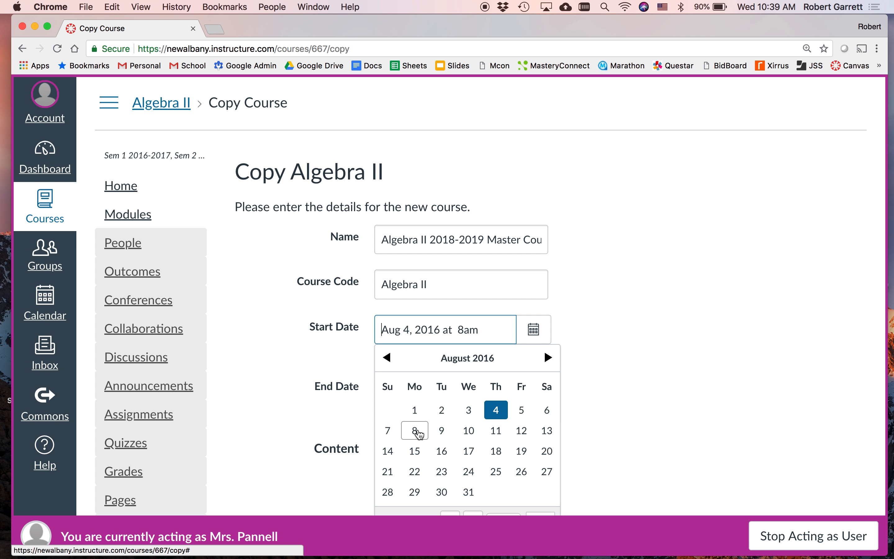
pyautogui.click(548, 358)
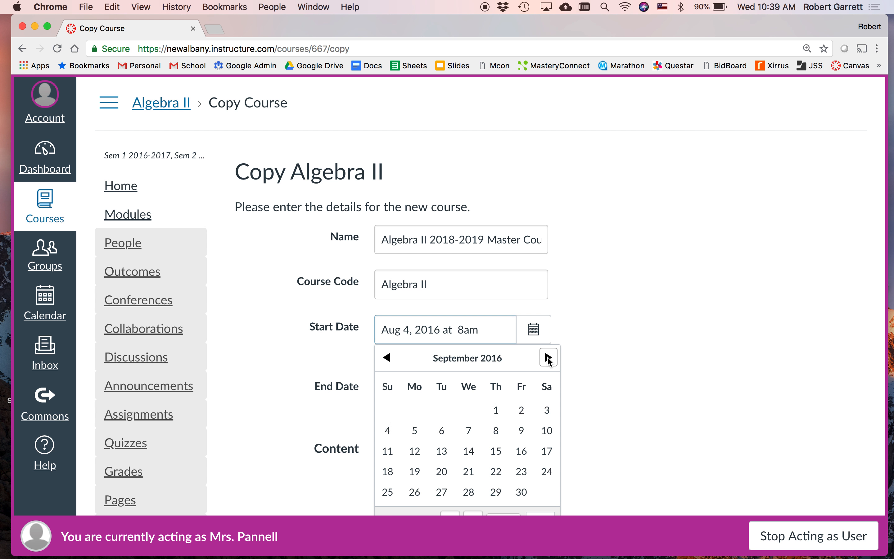
pyautogui.click(548, 358)
pyautogui.click(548, 358)
pyautogui.click(548, 357)
pyautogui.click(549, 358)
pyautogui.click(549, 358)
pyautogui.doubleClick(548, 358)
pyautogui.tripleClick(549, 358)
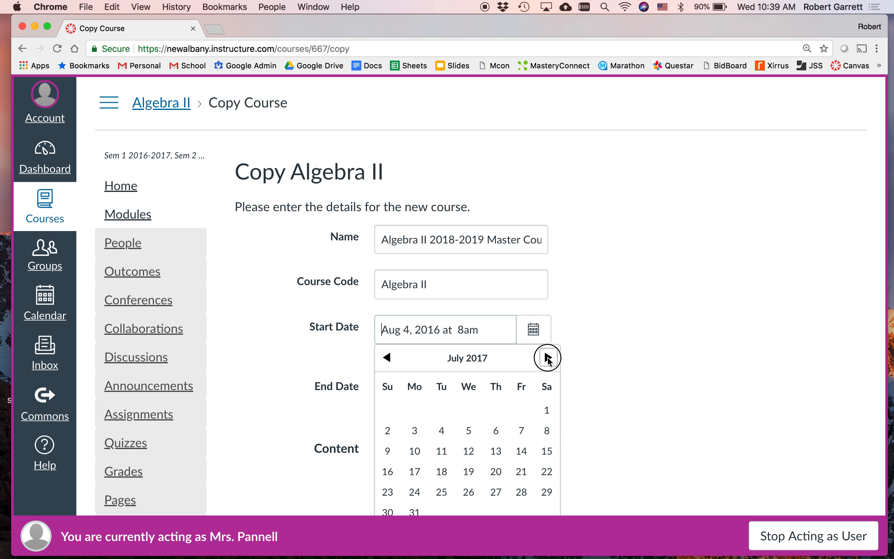
pyautogui.doubleClick(549, 358)
pyautogui.tripleClick(548, 358)
pyautogui.tripleClick(548, 358)
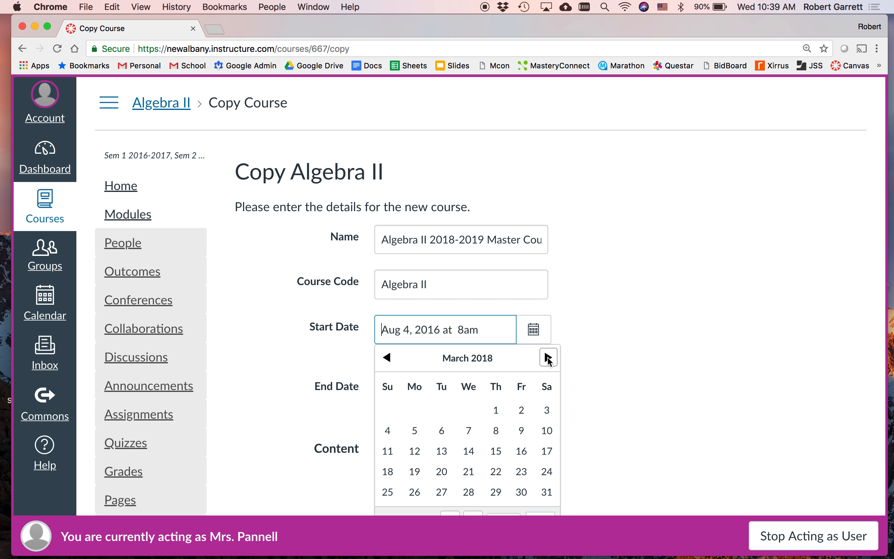
pyautogui.click(548, 357)
pyautogui.click(548, 358)
pyautogui.doubleClick(549, 357)
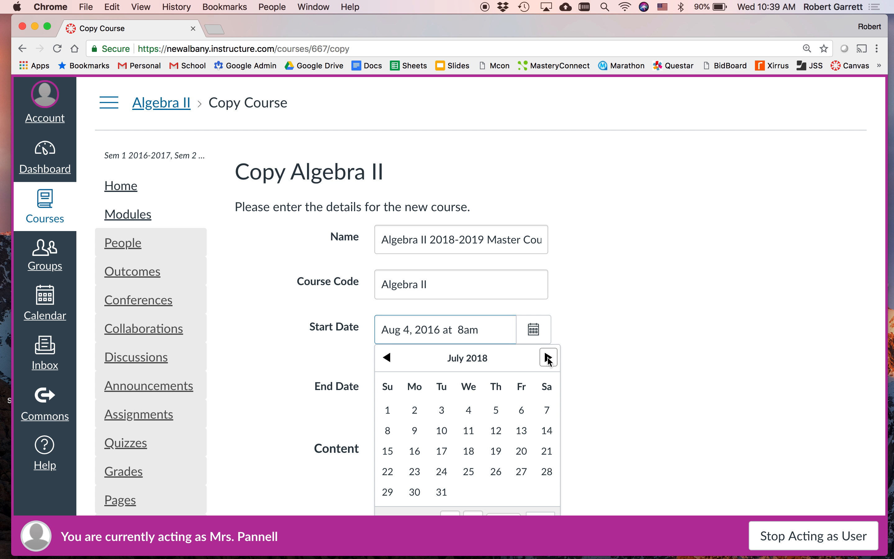
pyautogui.click(548, 357)
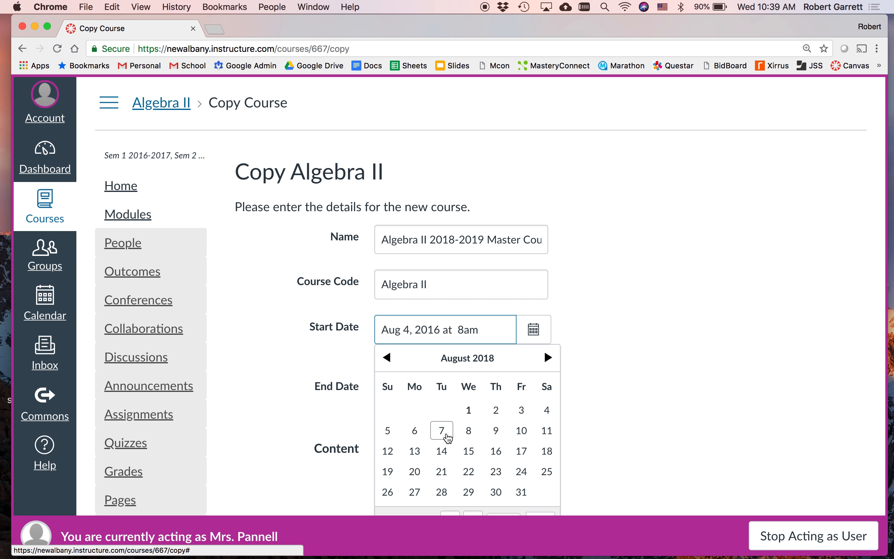
pyautogui.click(445, 439)
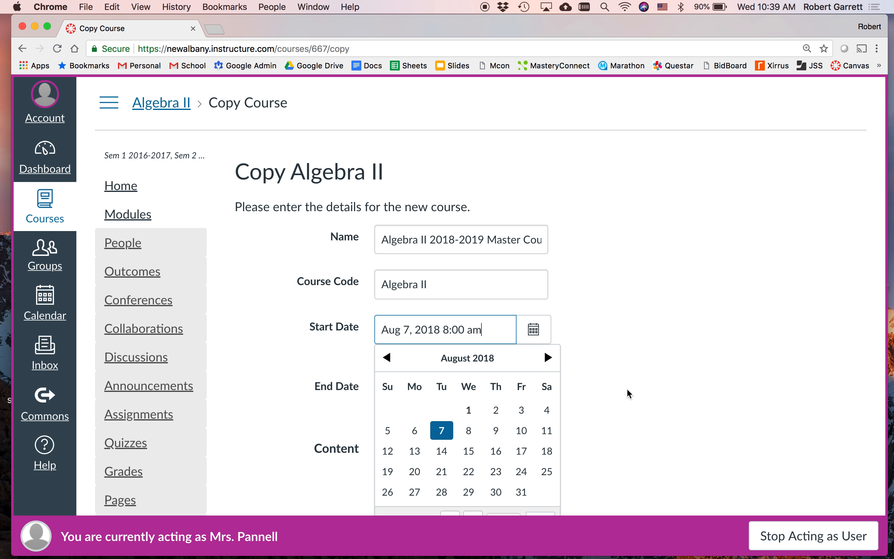
pyautogui.click(628, 390)
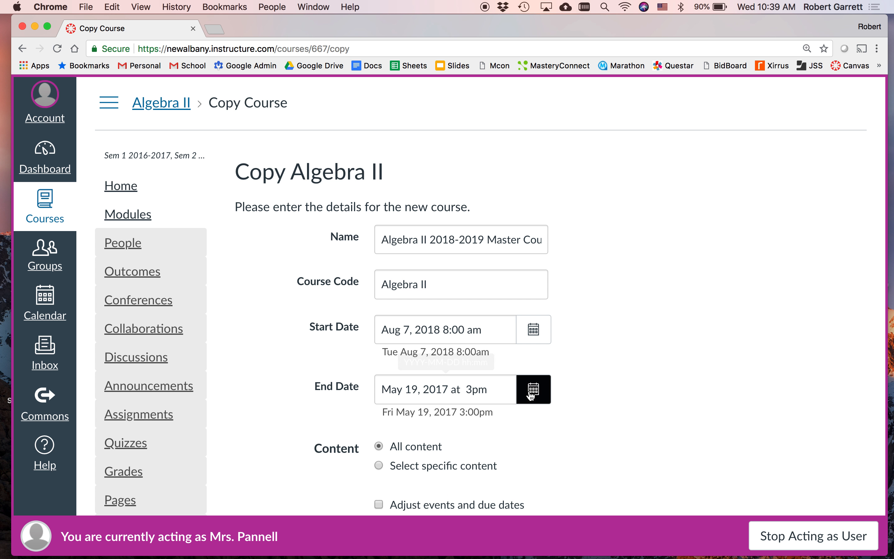
# Step: Set the new course's end date to May 30, 2019 at 3:00 pm and dismiss the date warning
pyautogui.click(533, 393)
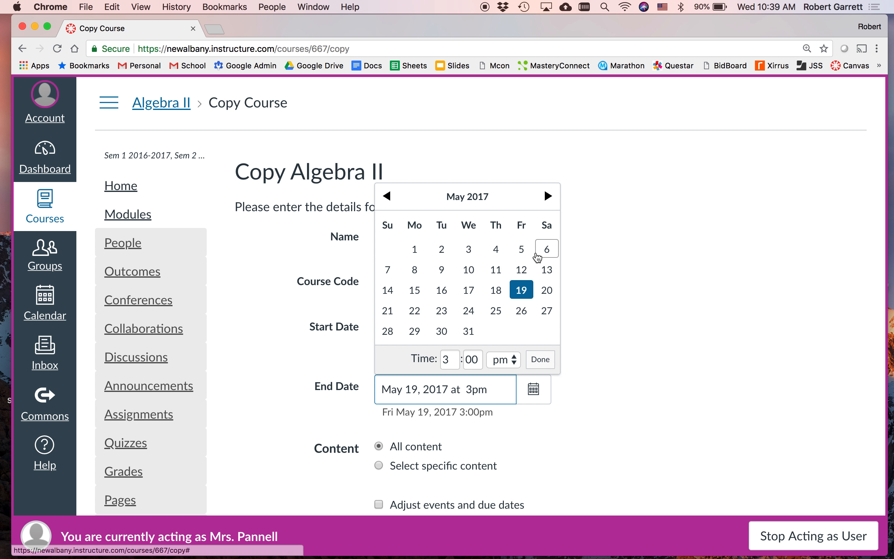
pyautogui.click(548, 196)
pyautogui.click(548, 196)
pyautogui.click(548, 196)
pyautogui.click(548, 196)
pyautogui.click(548, 196)
pyautogui.click(548, 196)
pyautogui.click(548, 196)
pyautogui.click(548, 196)
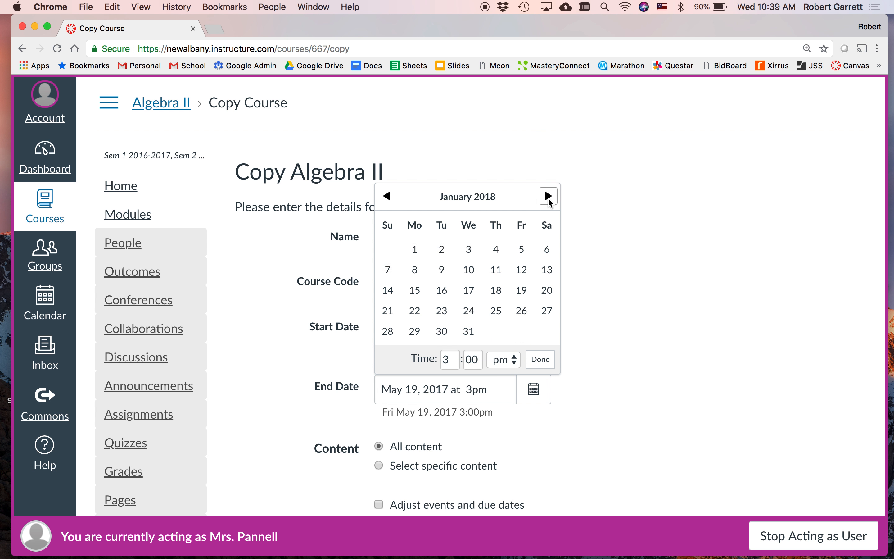
pyautogui.click(548, 196)
pyautogui.click(548, 196)
pyautogui.click(548, 196)
pyautogui.click(548, 196)
pyautogui.click(548, 196)
pyautogui.click(548, 195)
pyautogui.click(548, 196)
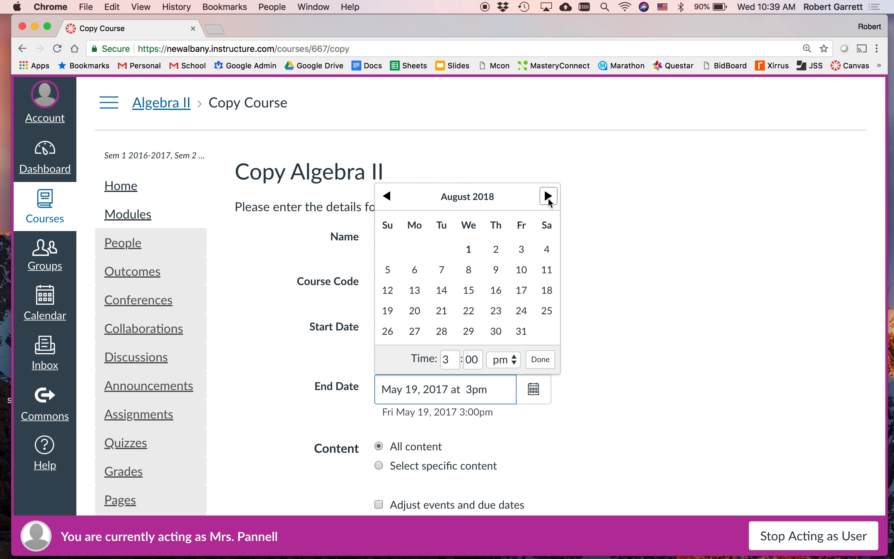
pyautogui.click(548, 196)
pyautogui.click(548, 196)
pyautogui.click(548, 196)
pyautogui.click(548, 196)
pyautogui.click(548, 196)
pyautogui.click(548, 196)
pyautogui.click(548, 196)
pyautogui.click(548, 196)
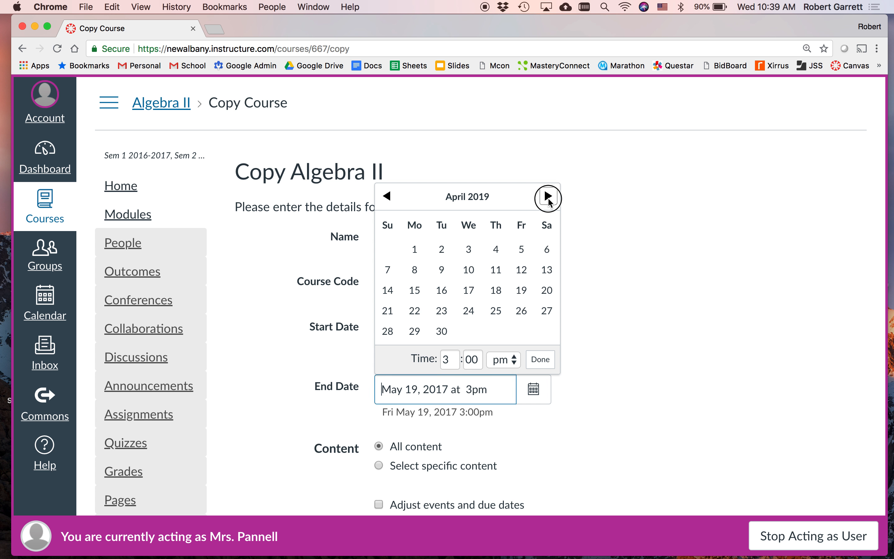
pyautogui.click(548, 196)
pyautogui.click(548, 196)
pyautogui.click(387, 196)
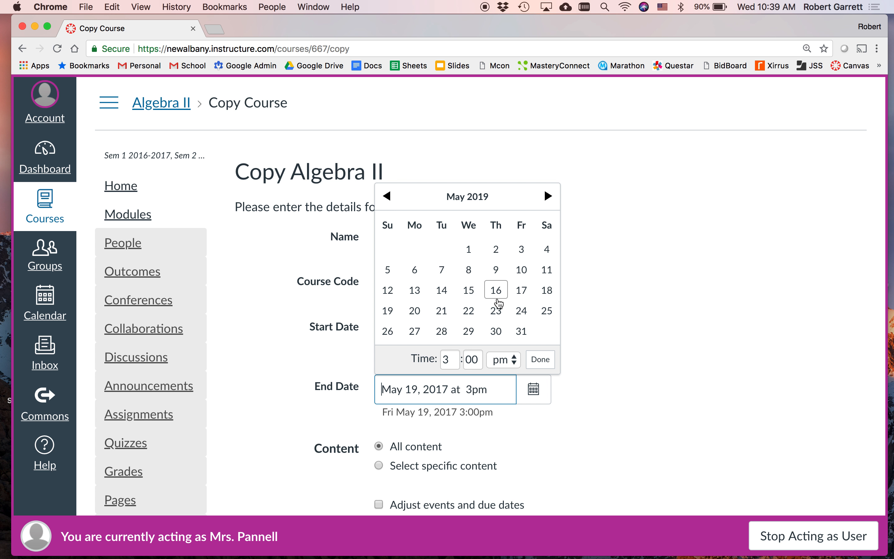
pyautogui.click(497, 332)
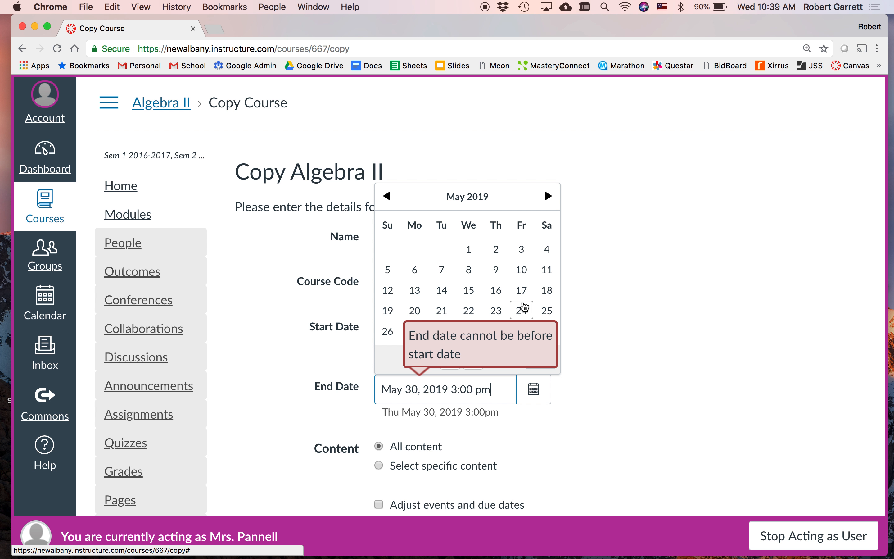
pyautogui.click(598, 347)
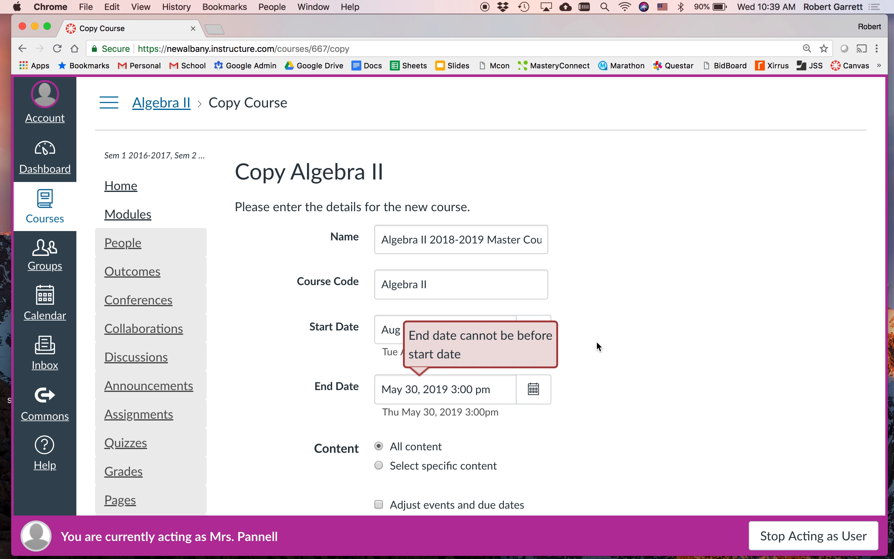
pyautogui.click(394, 332)
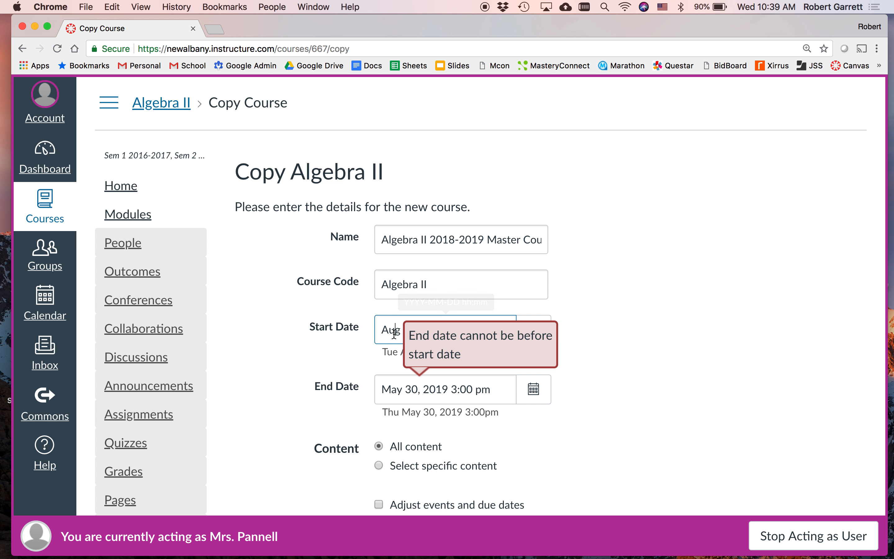
pyautogui.click(542, 321)
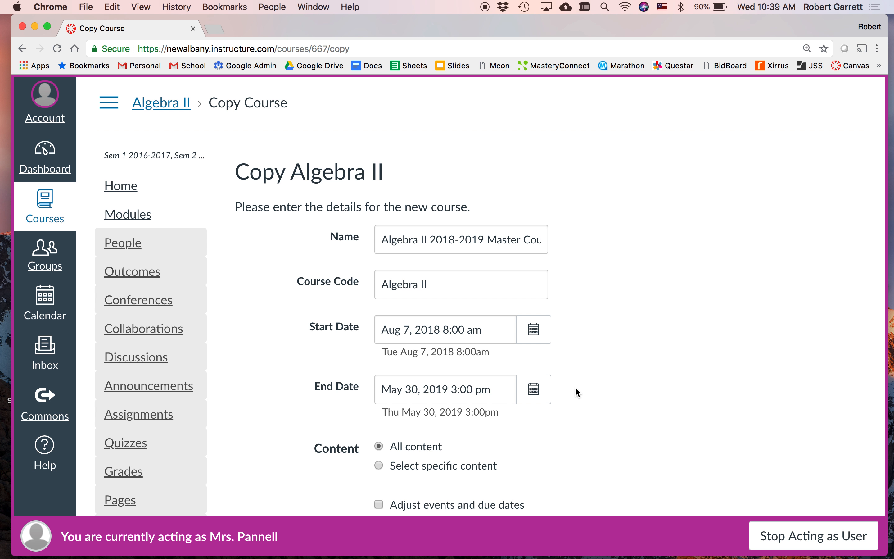
# Step: Enable adjusting events and due dates for the copy, with the date adjustment set to Remove dates
pyautogui.scroll(-5, 601, 416)
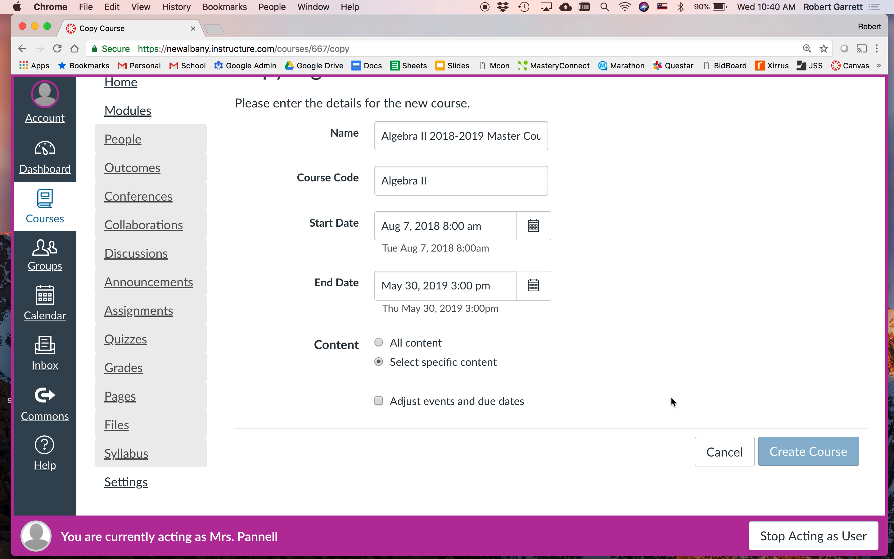
pyautogui.click(378, 401)
pyautogui.scroll(-3, 618, 414)
pyautogui.scroll(-4, 618, 413)
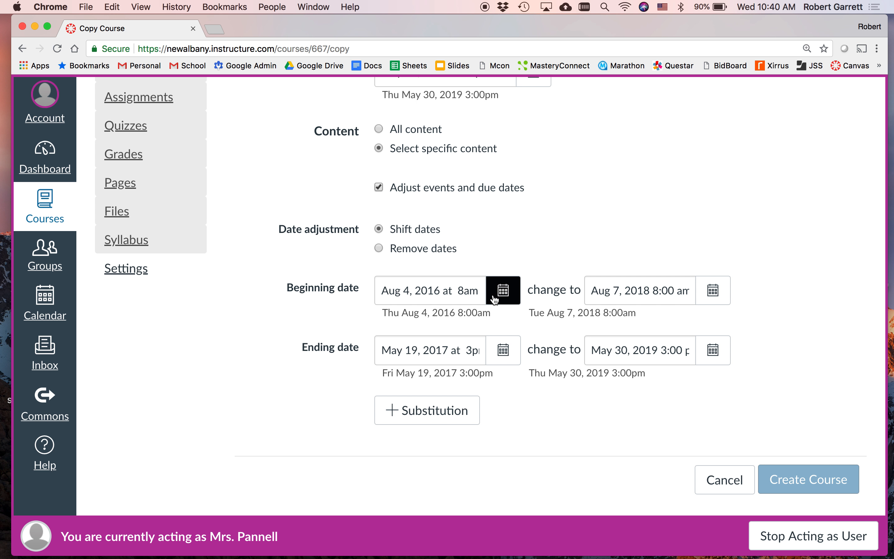
pyautogui.click(378, 248)
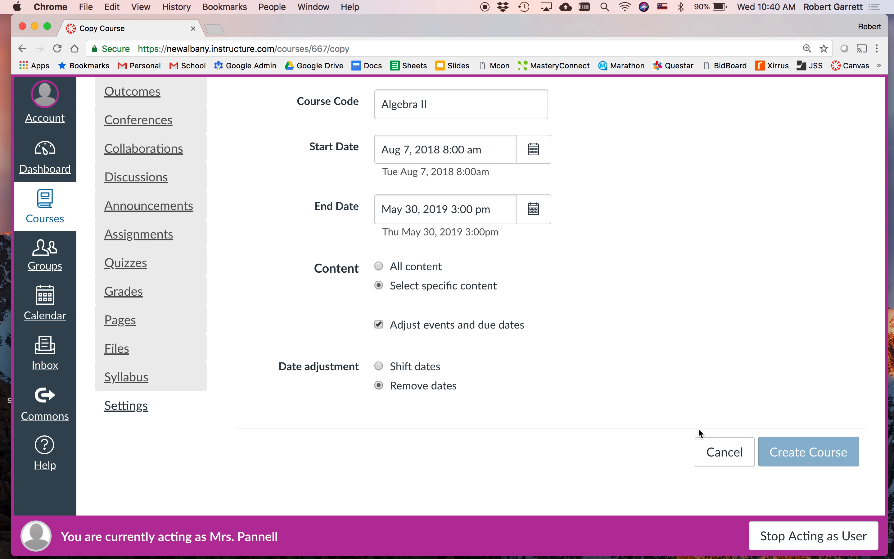
pyautogui.scroll(5, 651, 337)
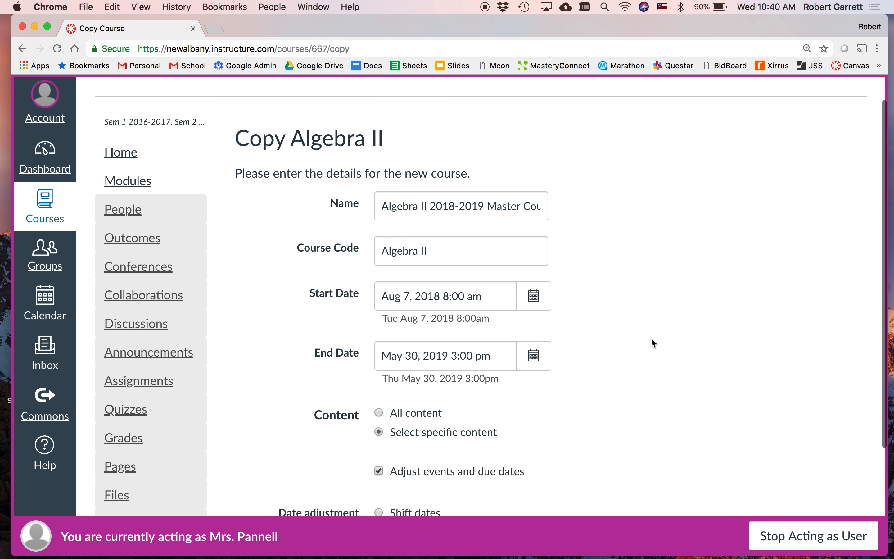
pyautogui.scroll(-5, 651, 337)
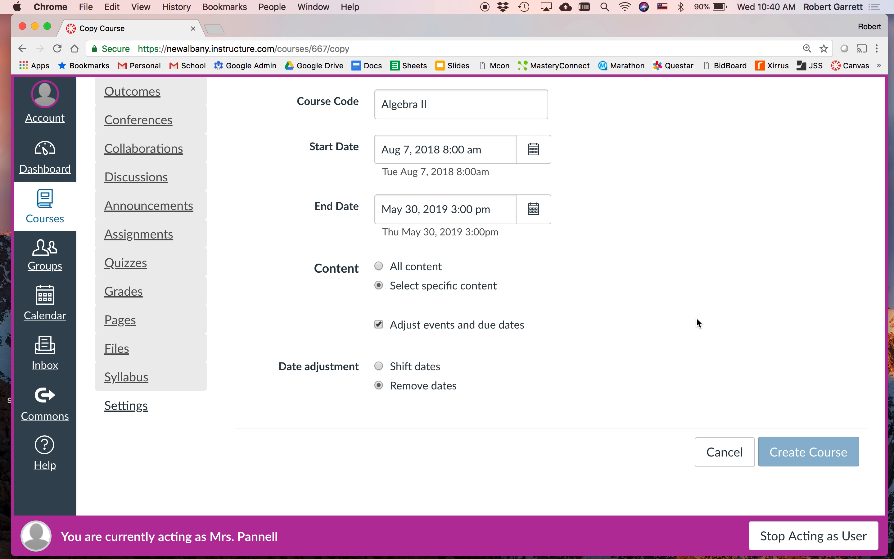
# Step: Set the end date to May 29, 2019 with All content selected, and create the course copy
pyautogui.scroll(1, 696, 321)
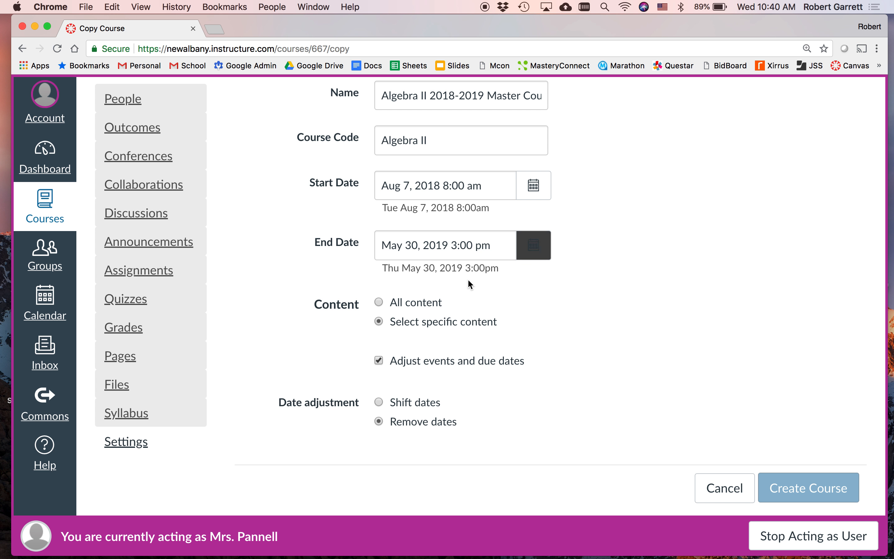
pyautogui.click(519, 254)
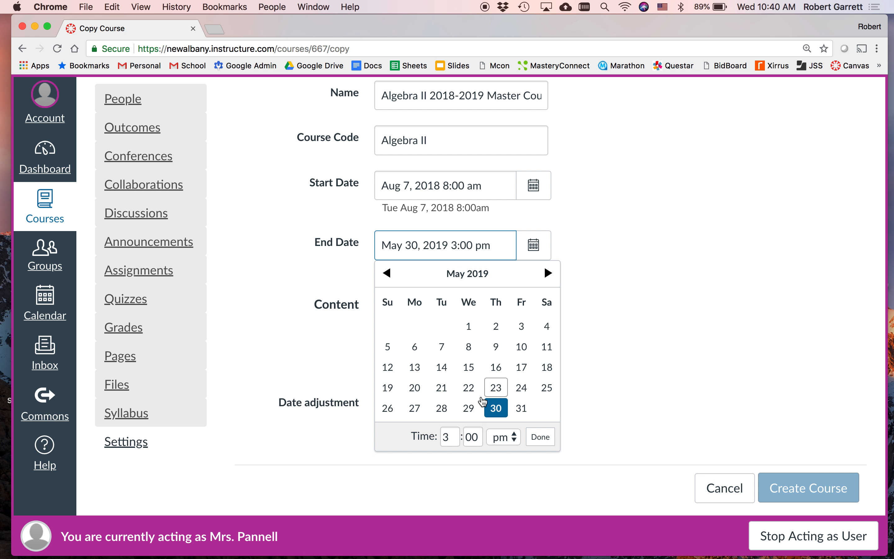
pyautogui.click(468, 408)
pyautogui.click(679, 312)
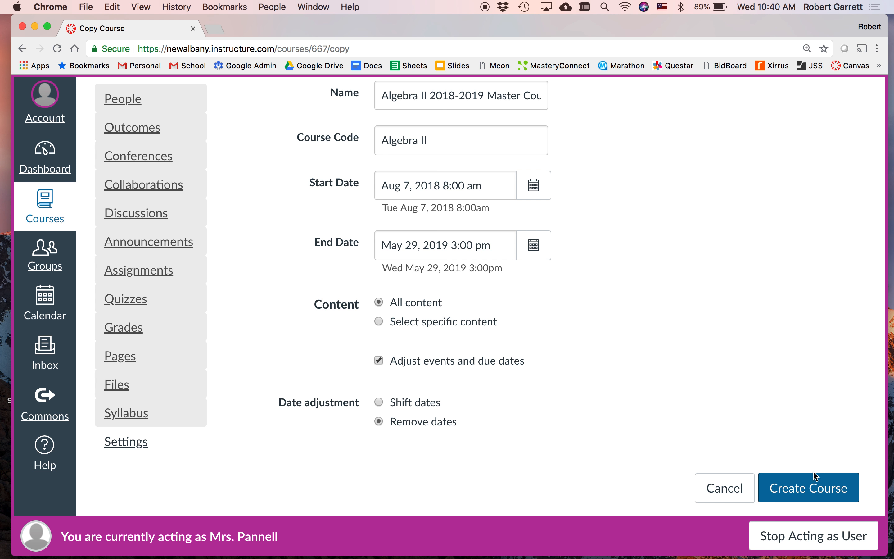
pyautogui.click(809, 488)
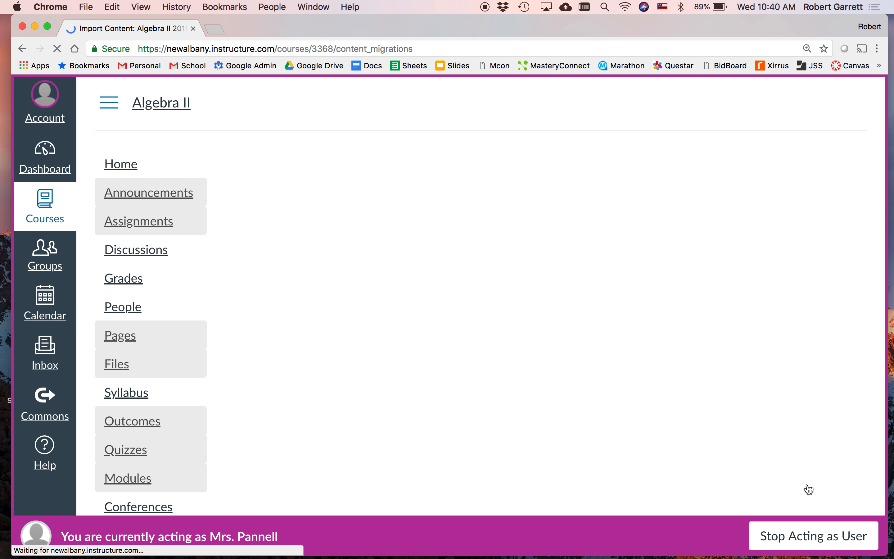
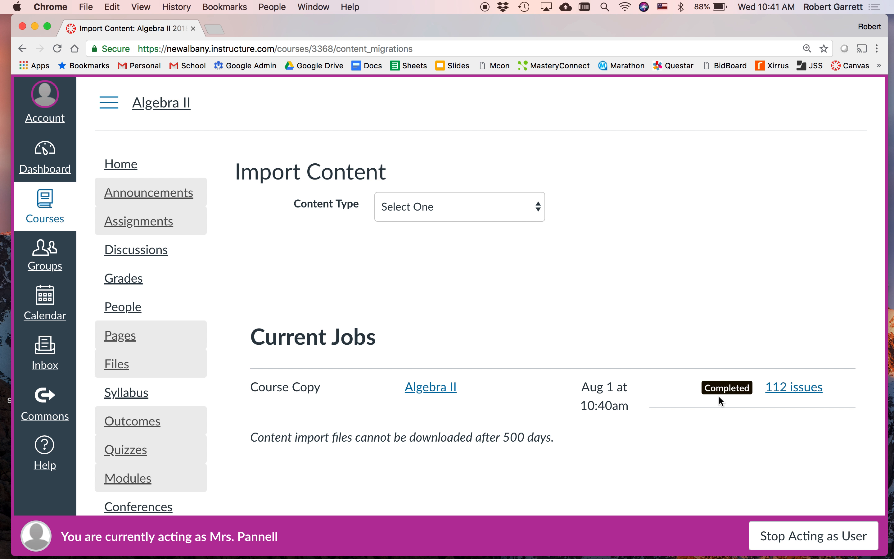
# Step: Review the list of issues reported for the completed Algebra II course copy job
pyautogui.scroll(-2, 720, 397)
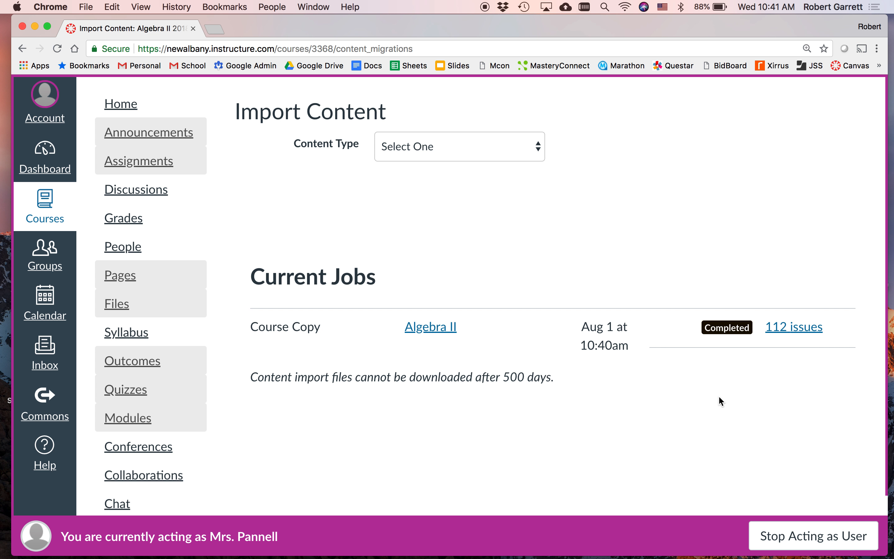
pyautogui.scroll(-1, 719, 397)
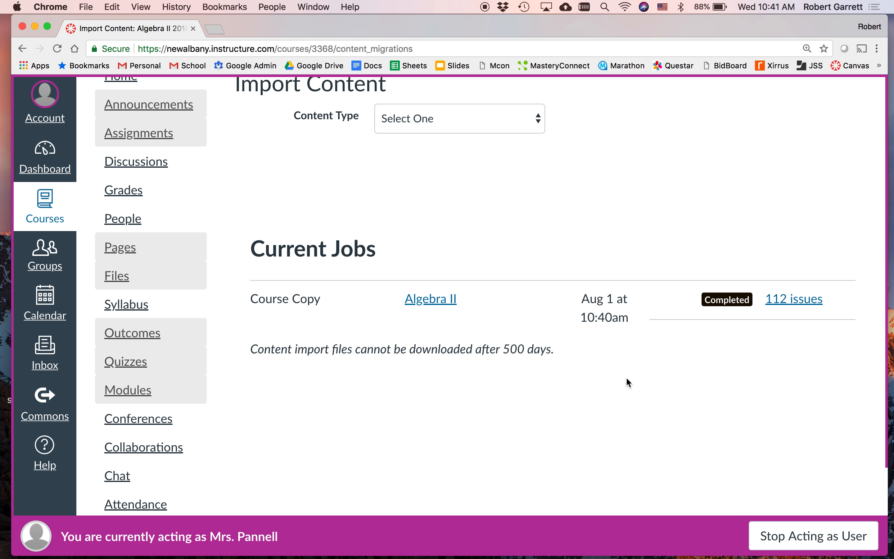
pyautogui.scroll(3, 627, 380)
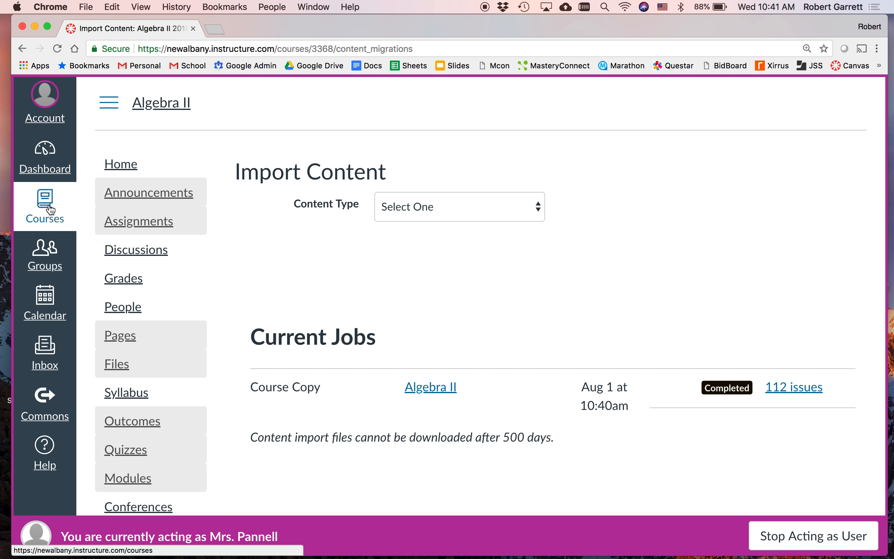
pyautogui.click(798, 387)
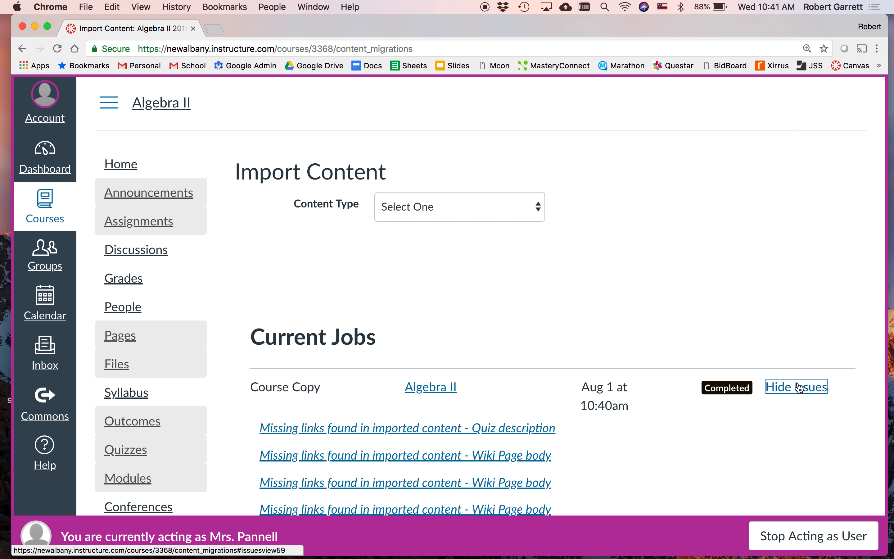
pyautogui.scroll(-3, 681, 426)
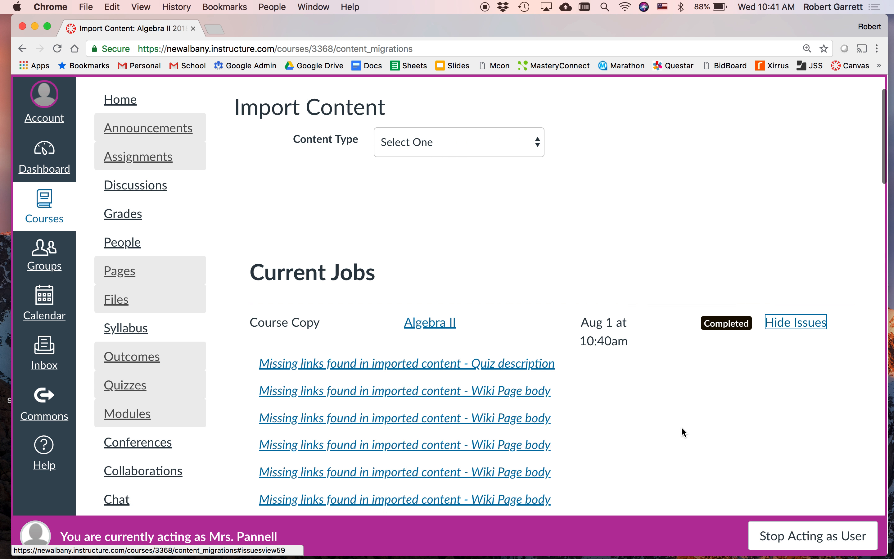
pyautogui.scroll(-4, 615, 386)
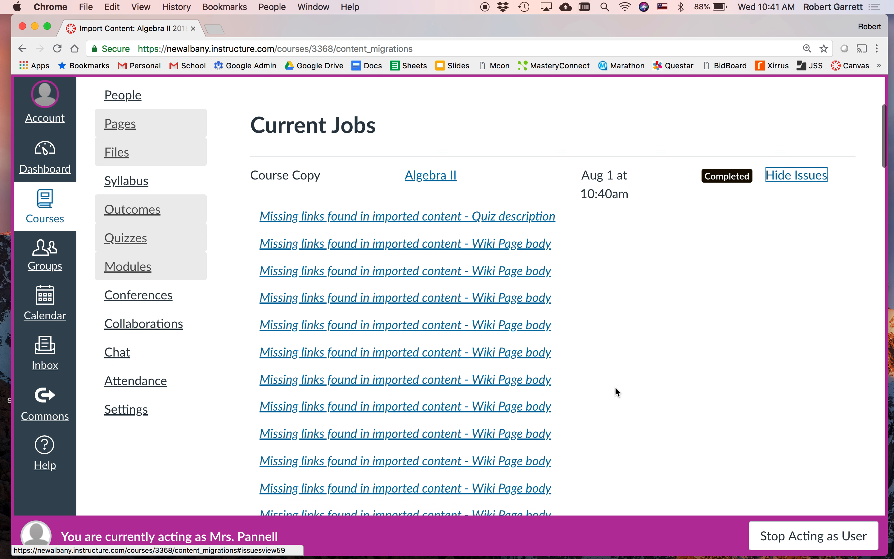
pyautogui.scroll(-20, 616, 388)
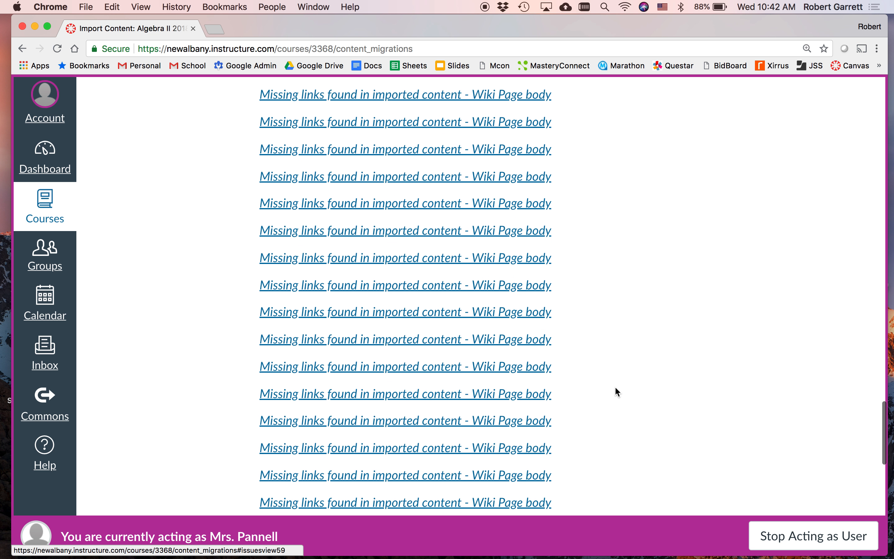
pyautogui.scroll(15, 615, 355)
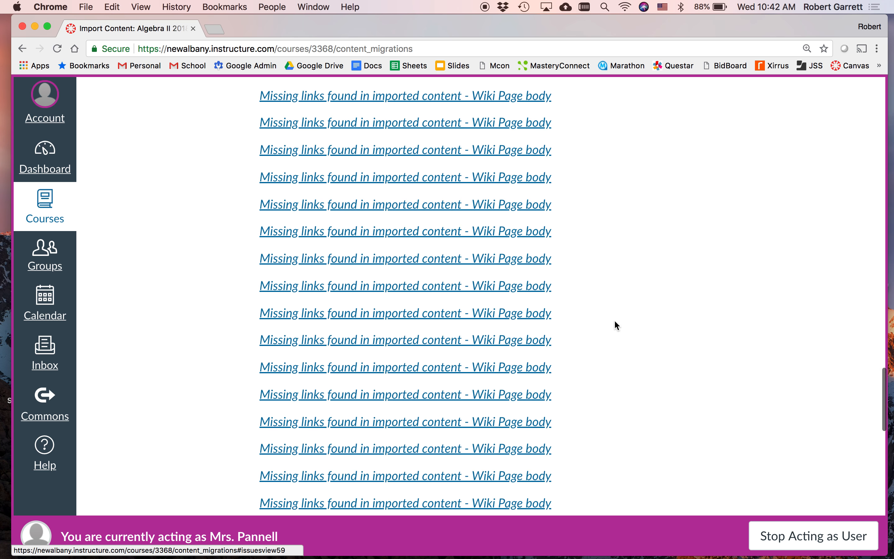
pyautogui.scroll(8, 615, 326)
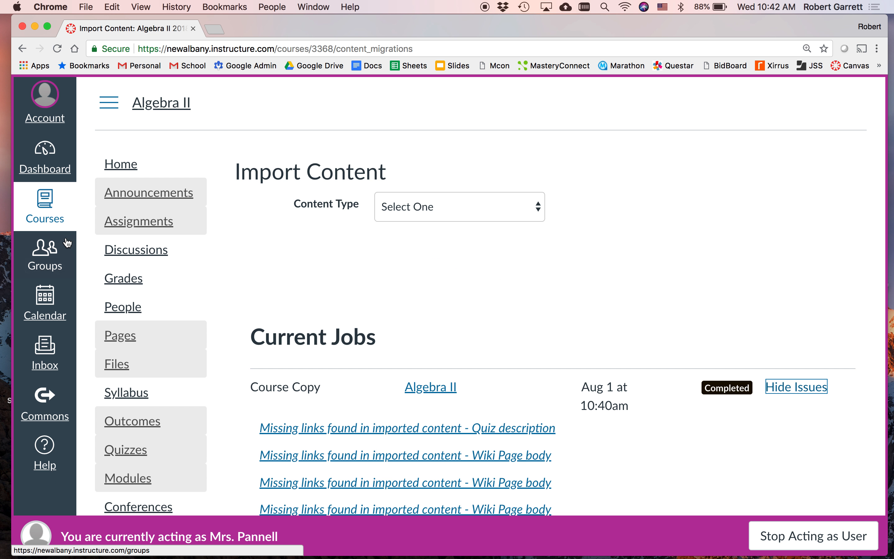
# Step: Open the Algebra II 2018-2019 Master Course from the full course list and view its People roster
pyautogui.click(46, 211)
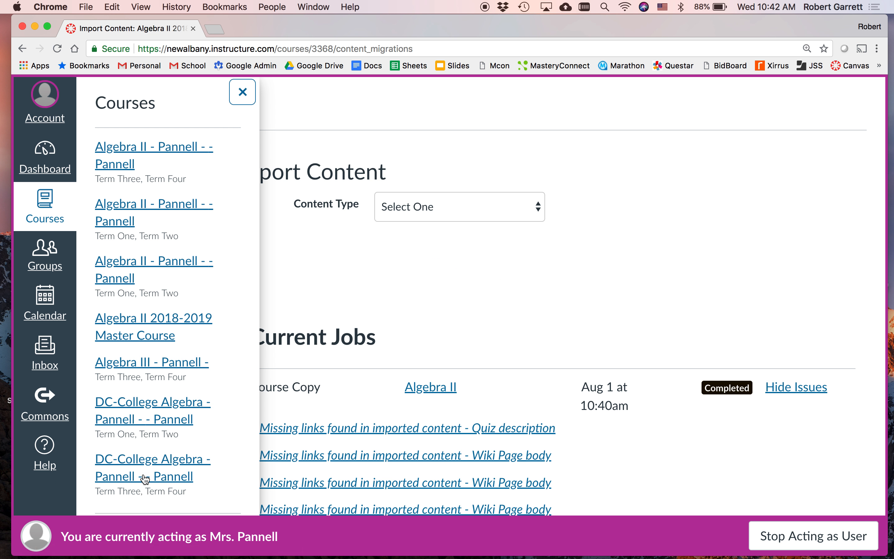
pyautogui.scroll(-3, 145, 473)
pyautogui.click(138, 410)
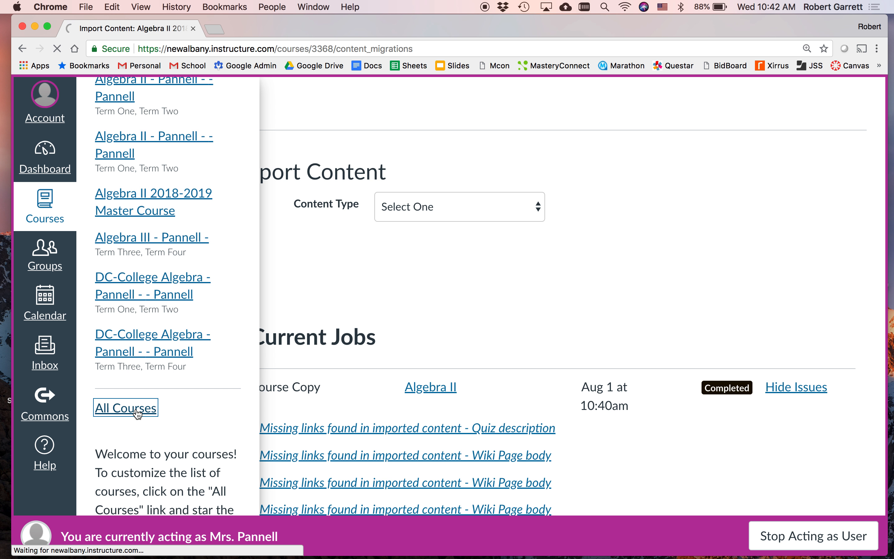
pyautogui.scroll(-3, 419, 388)
pyautogui.scroll(-3, 420, 387)
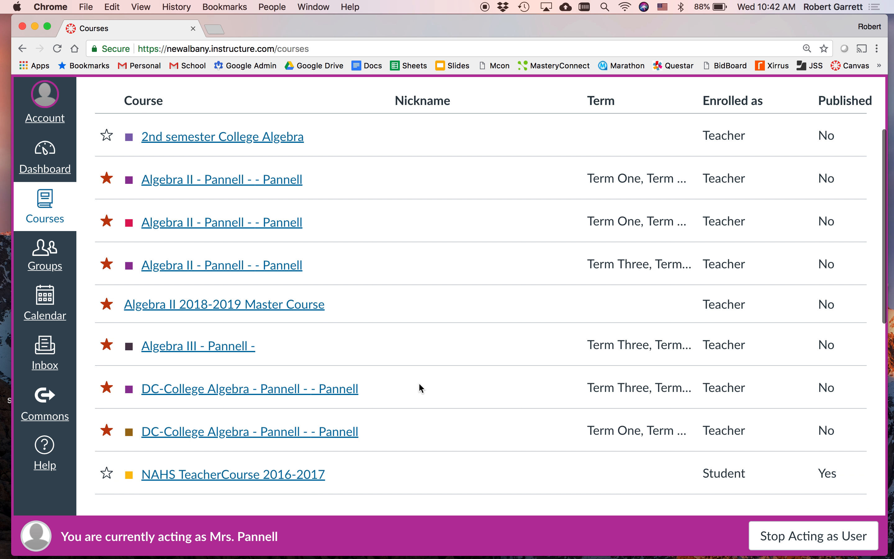
pyautogui.scroll(2, 420, 388)
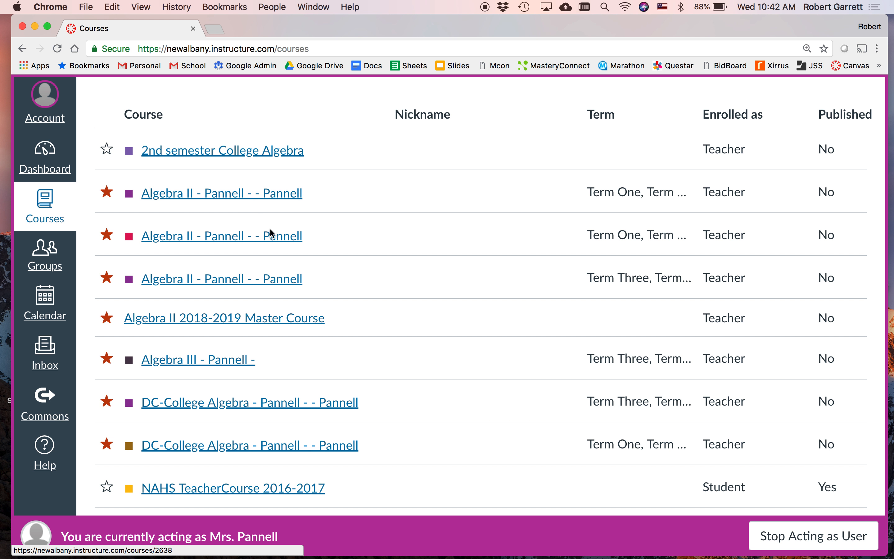
pyautogui.click(237, 326)
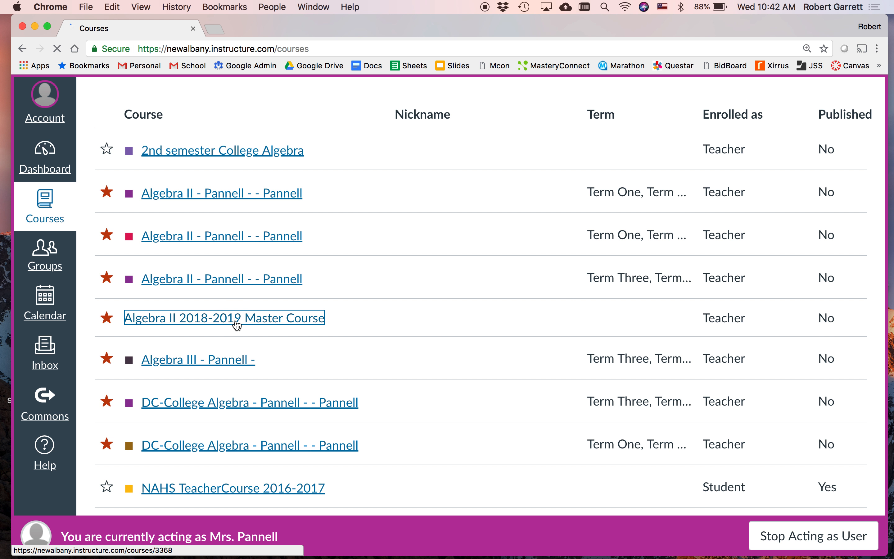
pyautogui.click(134, 223)
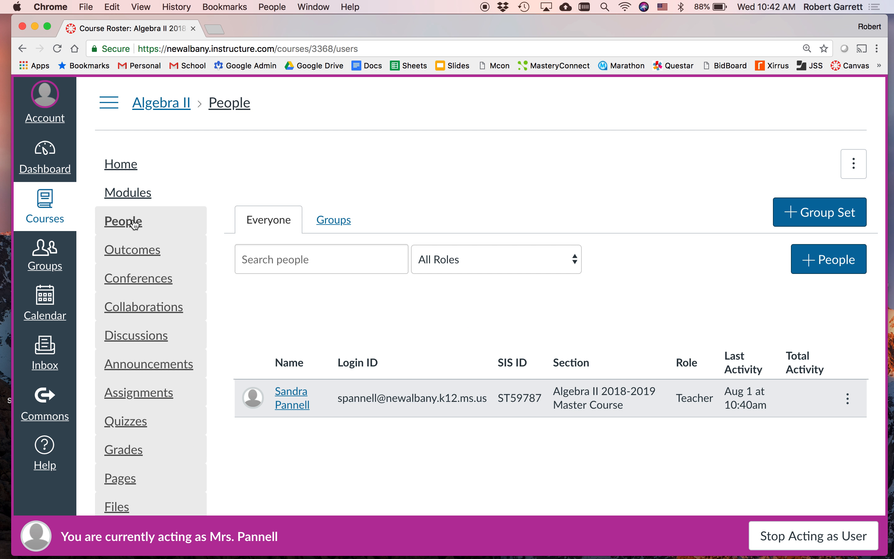
# Step: Open the first Term One, Term Two Algebra II course from the full course list and view its enrolled people
pyautogui.click(46, 206)
pyautogui.scroll(-4, 171, 471)
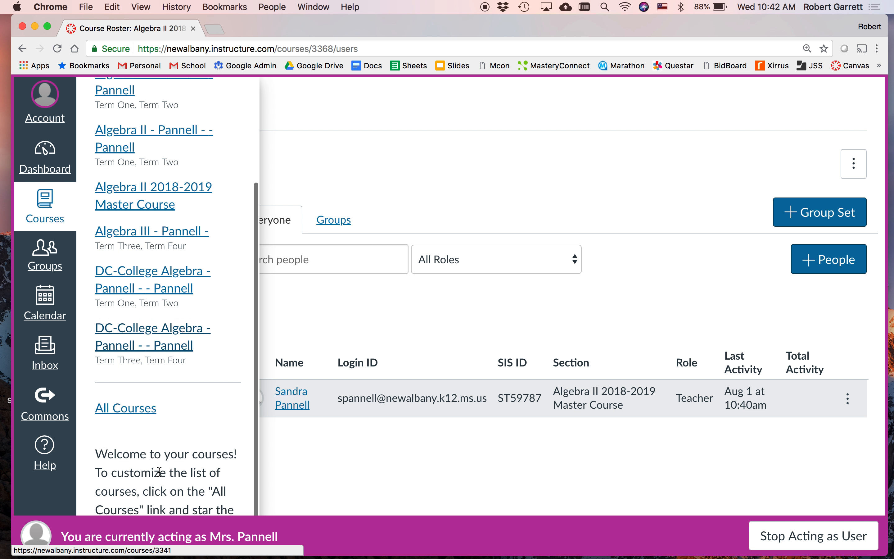
pyautogui.click(148, 409)
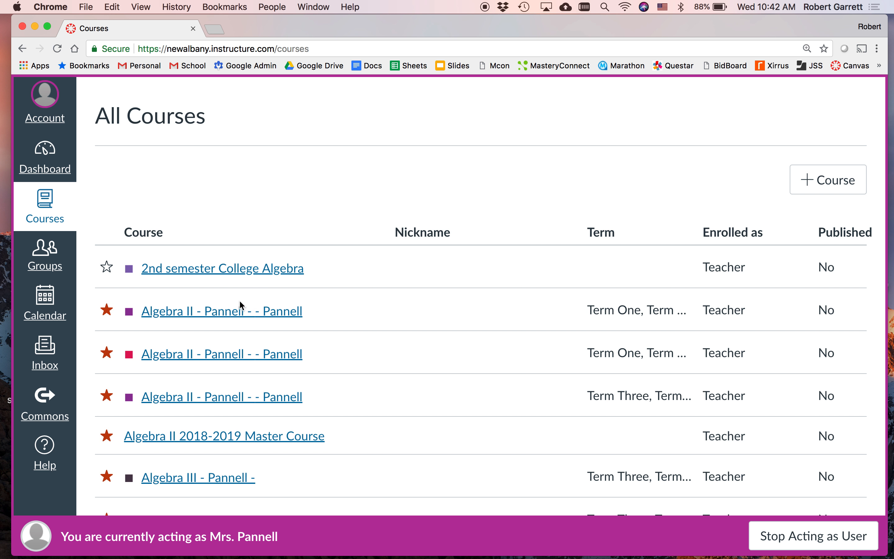
pyautogui.click(220, 313)
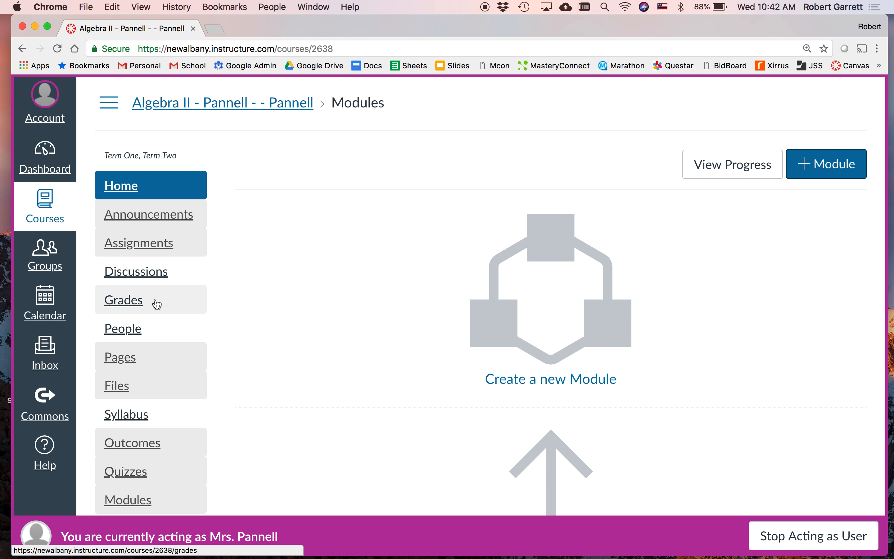
pyautogui.click(133, 330)
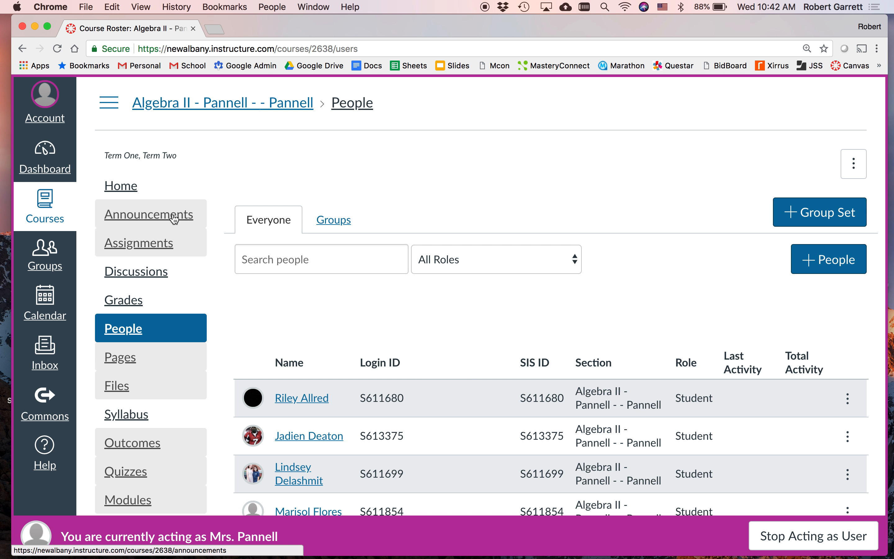
# Step: Return to the full course list and open the settings of the first Term One, Term Two Algebra II course
pyautogui.click(53, 202)
pyautogui.scroll(-4, 148, 407)
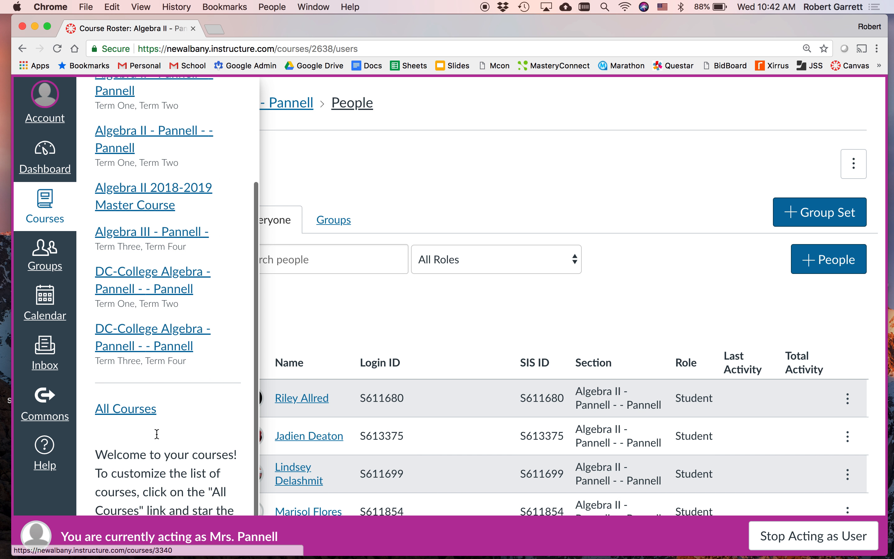
pyautogui.click(138, 400)
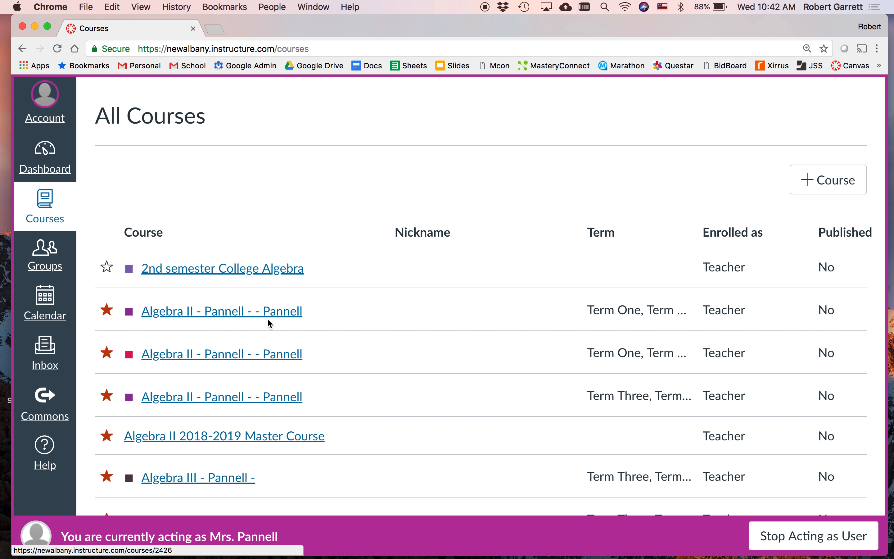
pyautogui.scroll(-2, 338, 364)
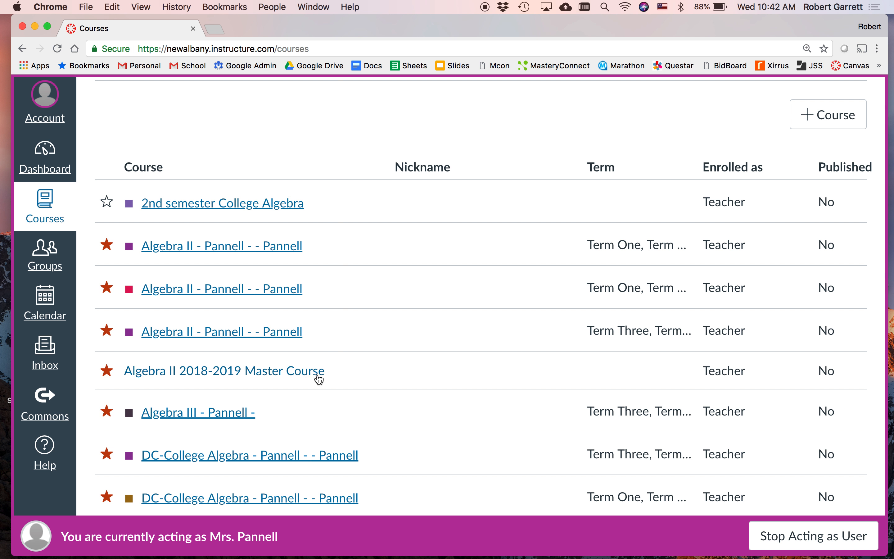
pyautogui.click(264, 377)
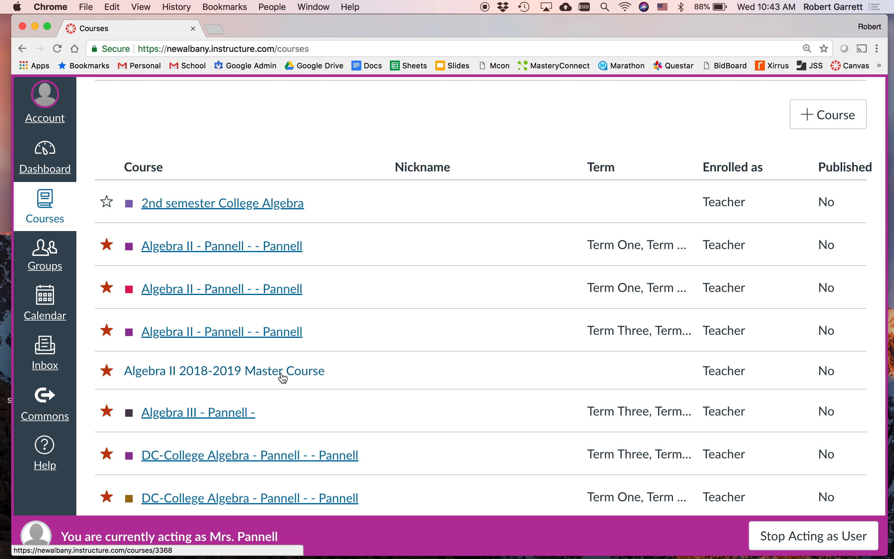
pyautogui.click(278, 249)
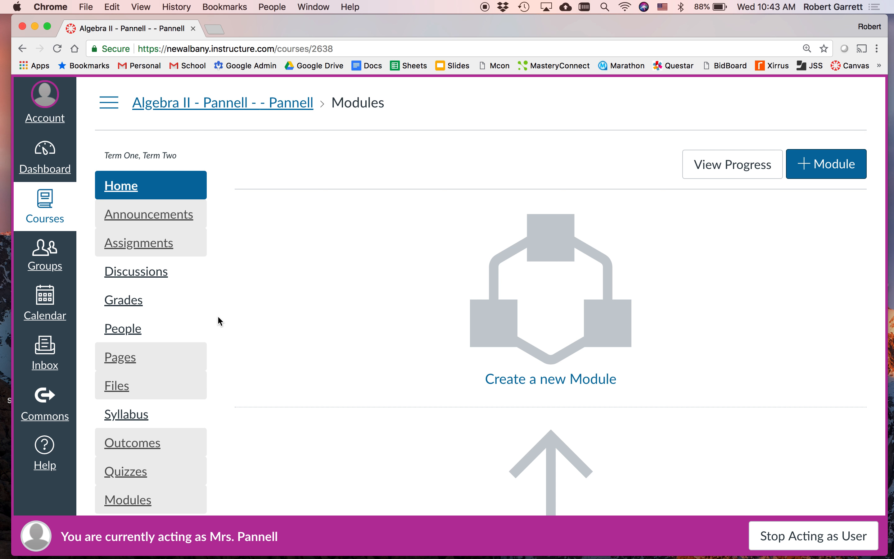
pyautogui.scroll(-5, 217, 318)
pyautogui.click(136, 424)
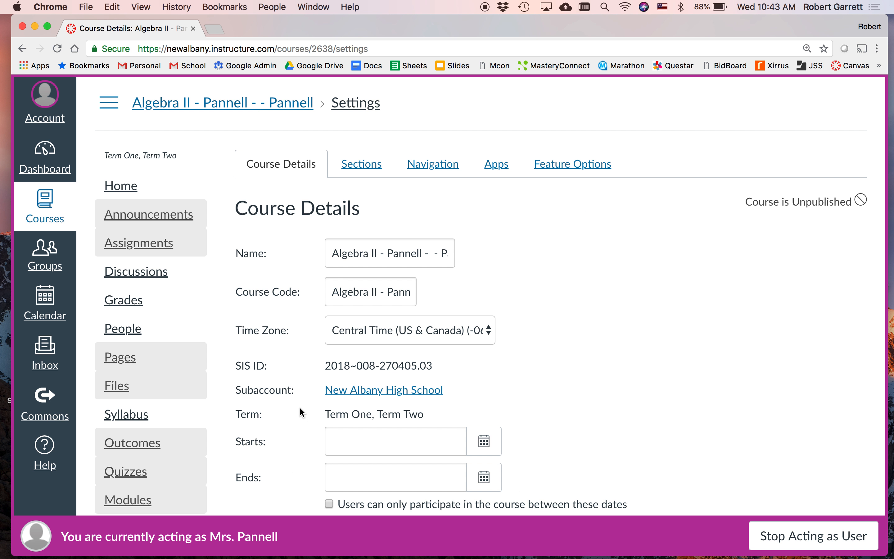
# Step: Open the existing Algebra II section from the course's section settings
pyautogui.click(368, 165)
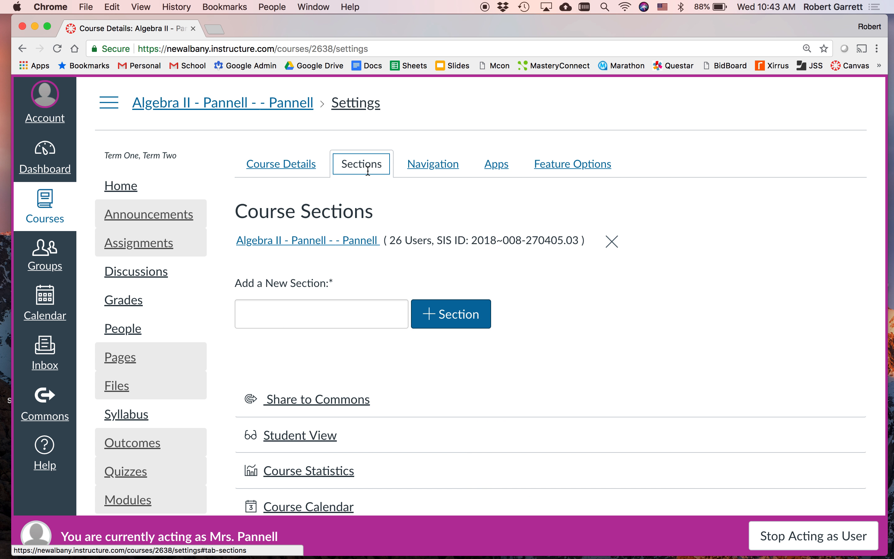
pyautogui.click(306, 164)
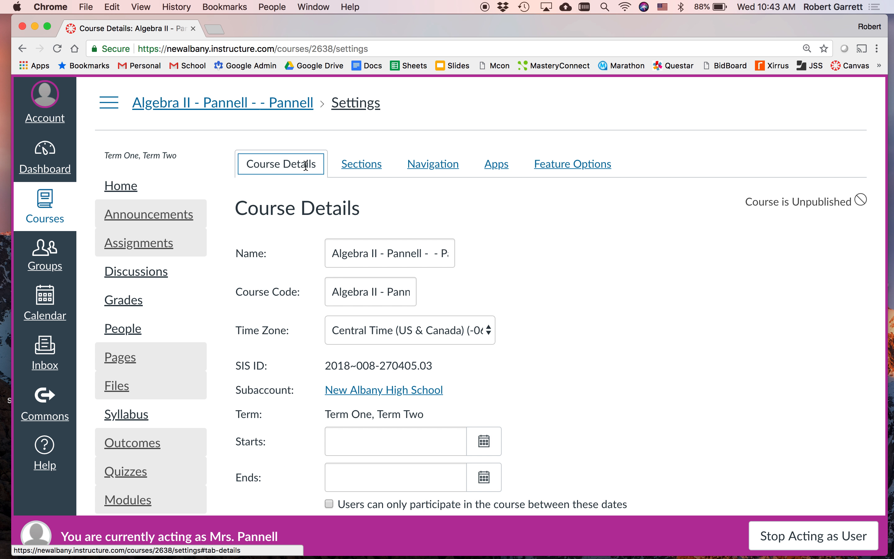
pyautogui.click(385, 260)
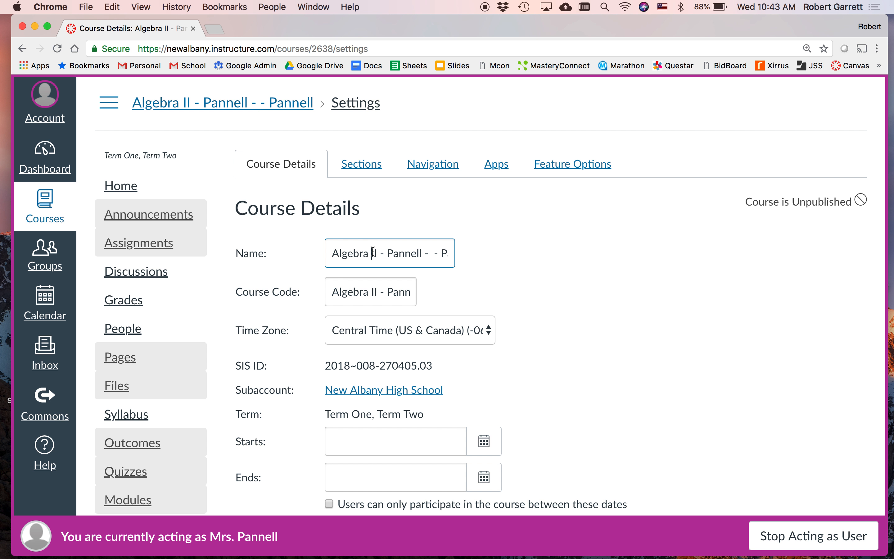
pyautogui.click(361, 164)
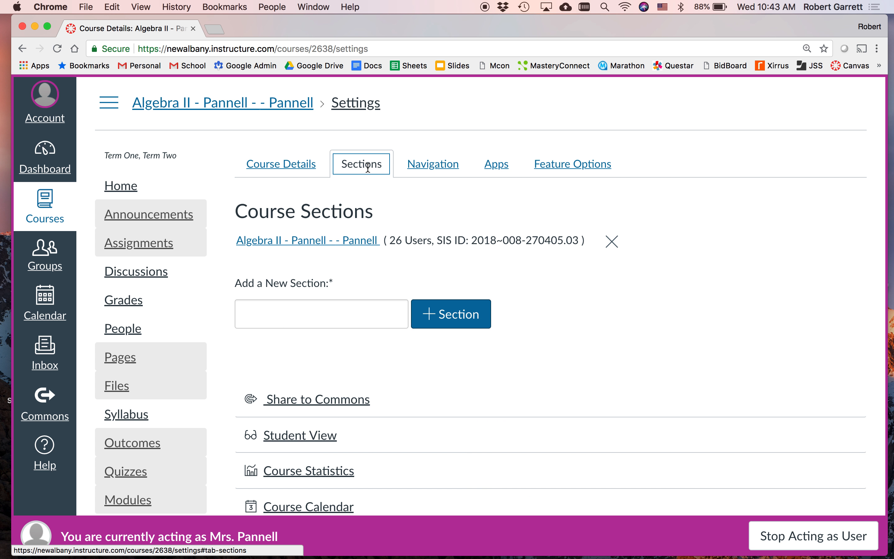
pyautogui.scroll(-1, 352, 335)
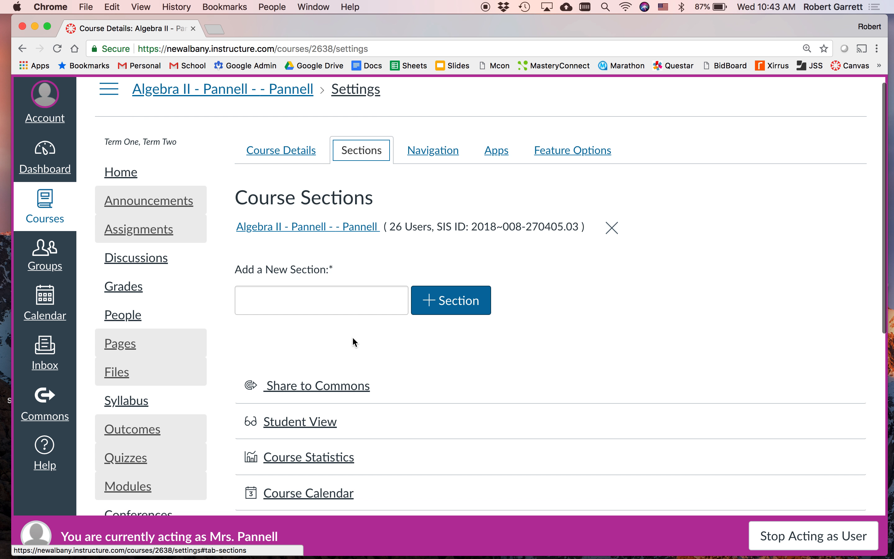
pyautogui.rightClick(377, 340)
pyautogui.click(349, 232)
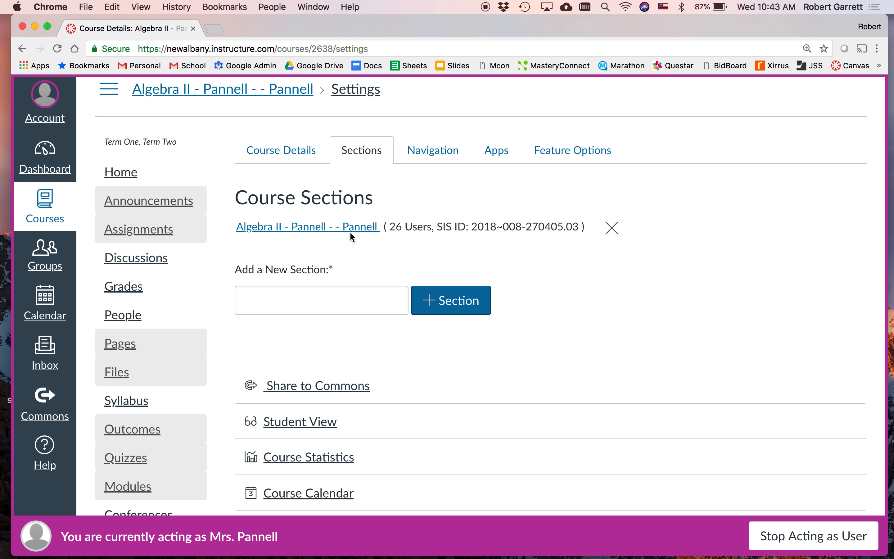
pyautogui.click(349, 232)
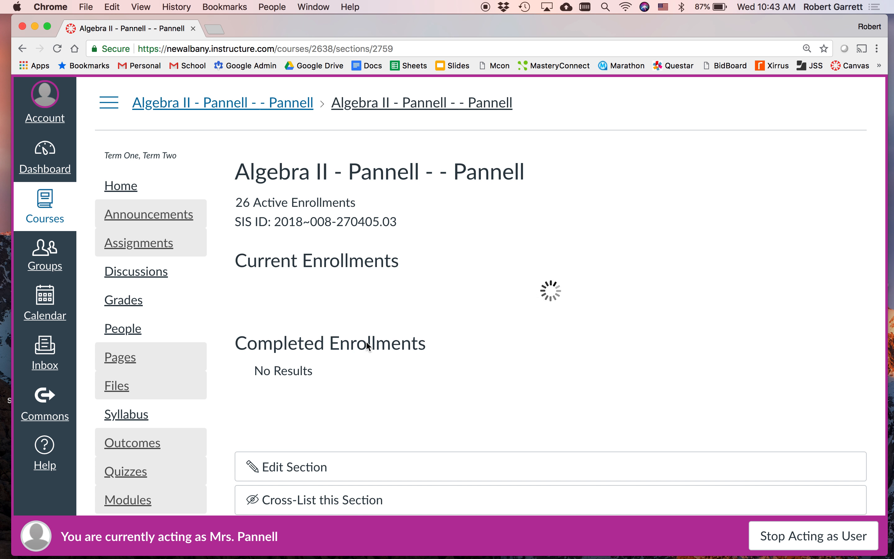
# Step: Cross-list the open Algebra II section into the Algebra II 2018-2019 Master Course, finding the course by searching for "master"
pyautogui.scroll(-2, 366, 342)
pyautogui.scroll(-20, 369, 346)
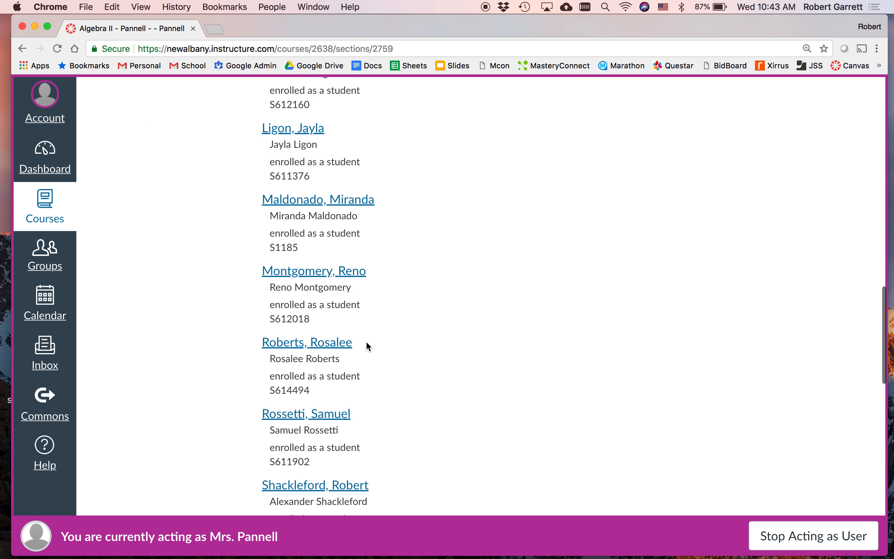
pyautogui.scroll(-10, 367, 346)
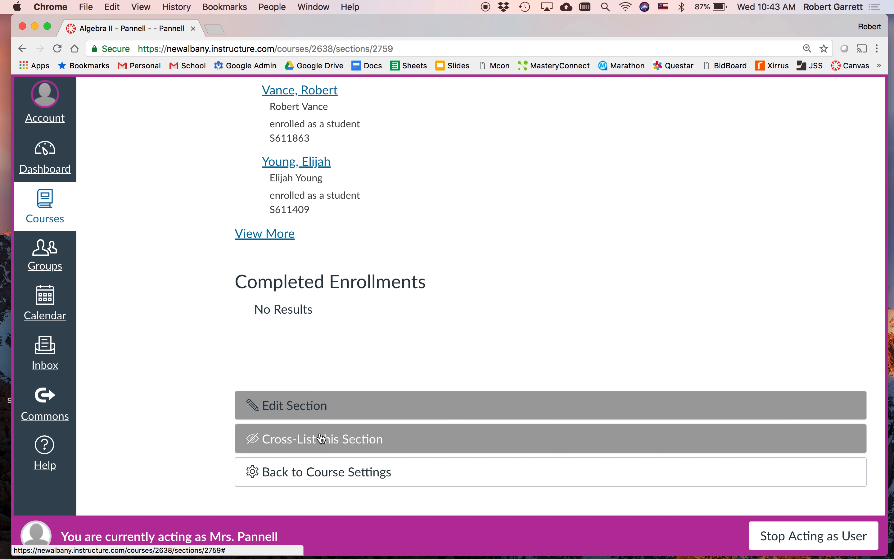
pyautogui.click(324, 446)
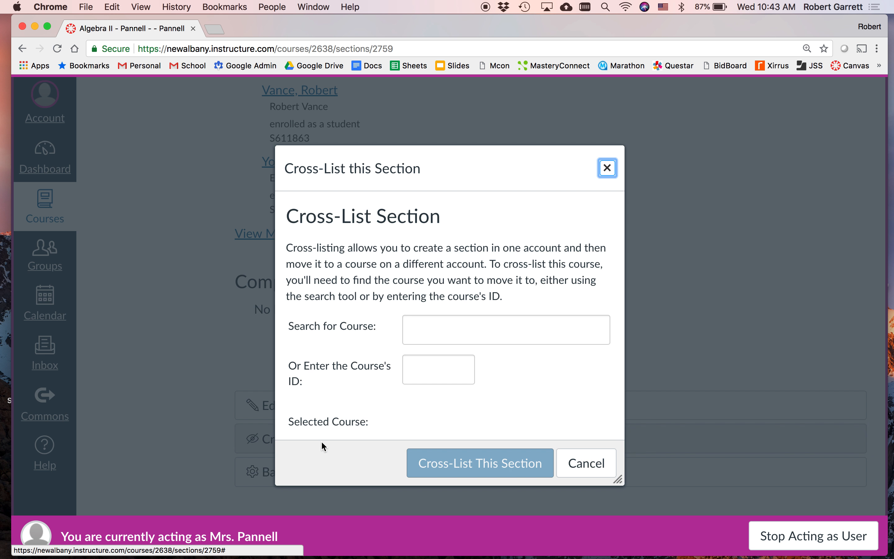
pyautogui.click(443, 329)
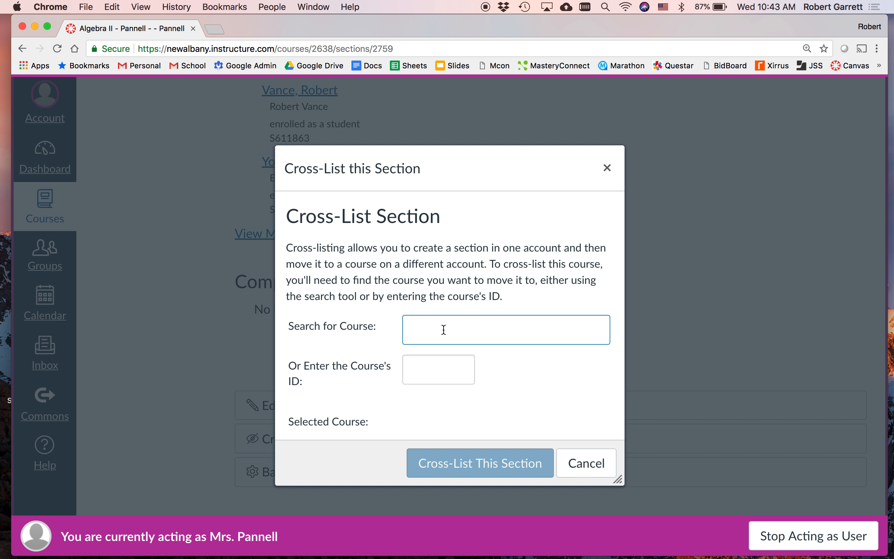
pyautogui.write('master')
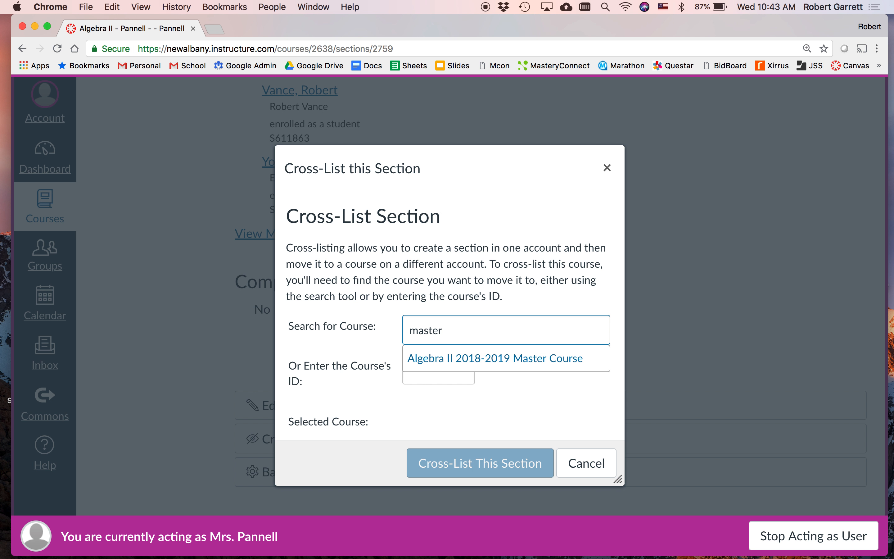
pyautogui.click(515, 358)
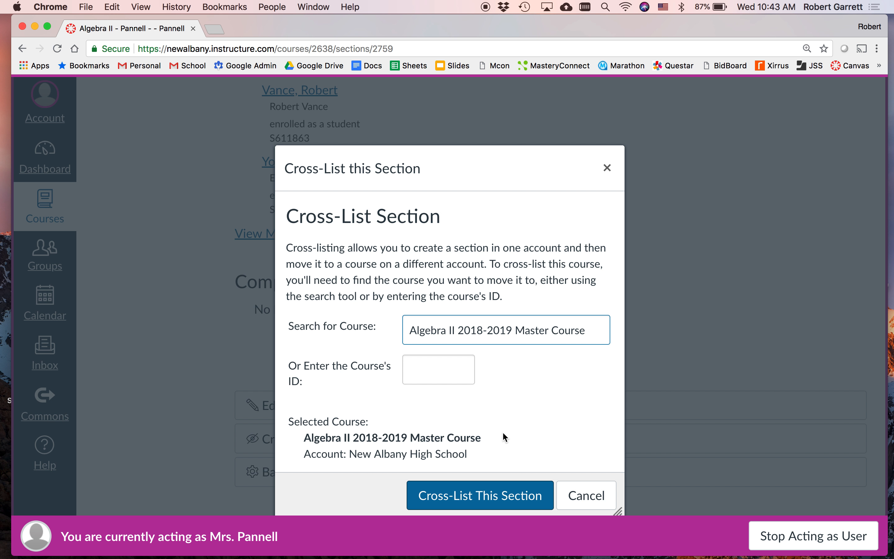
pyautogui.click(480, 505)
pyautogui.click(481, 505)
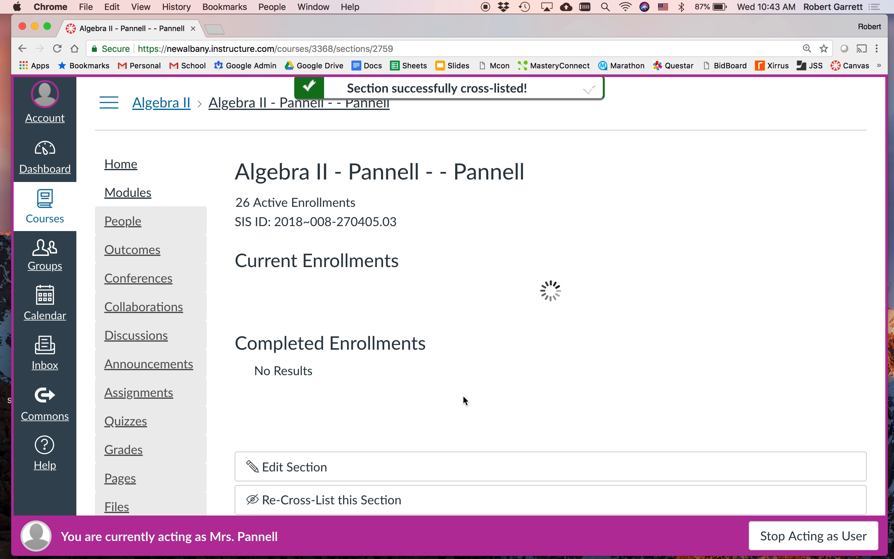
# Step: Return to the full course list and open the remaining Term One, Term Two Algebra II course
pyautogui.click(48, 207)
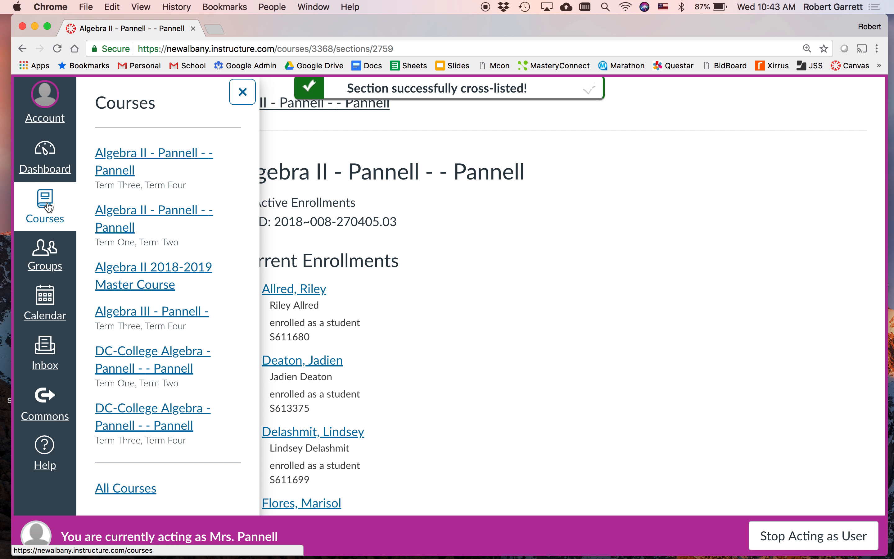
pyautogui.click(148, 495)
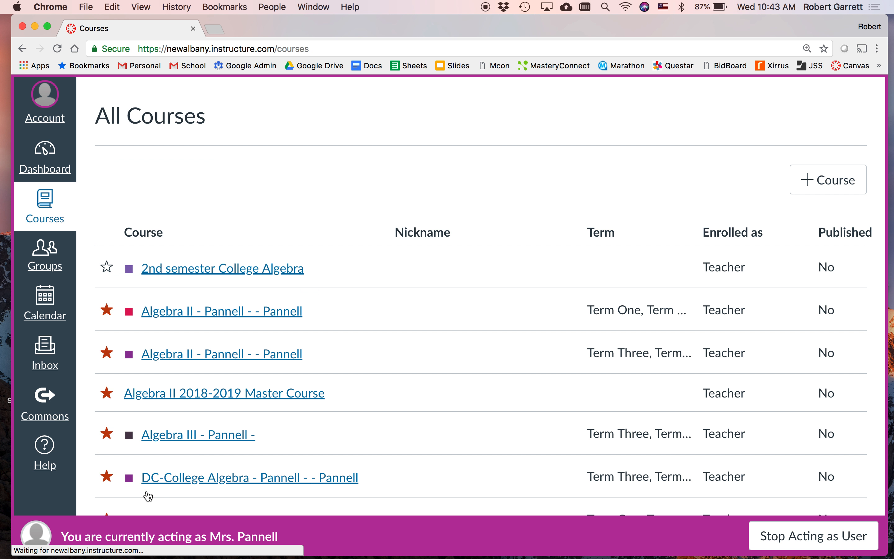
pyautogui.scroll(-3, 407, 396)
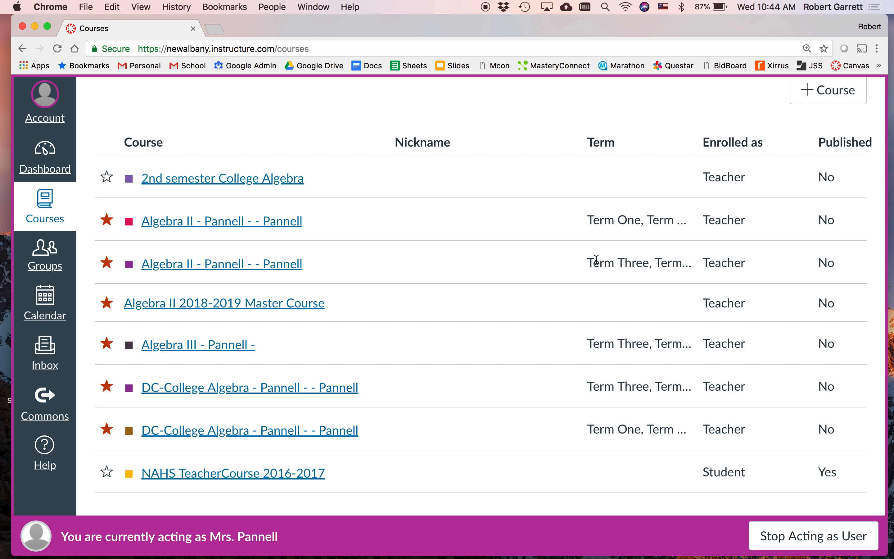
pyautogui.click(258, 222)
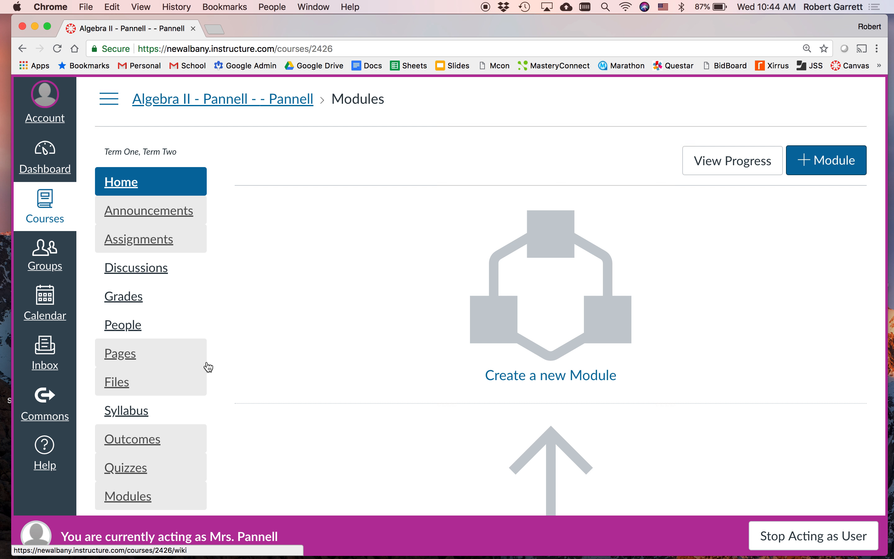
# Step: Open the existing Algebra II section from this course's section settings
pyautogui.scroll(-10, 205, 365)
pyautogui.click(141, 301)
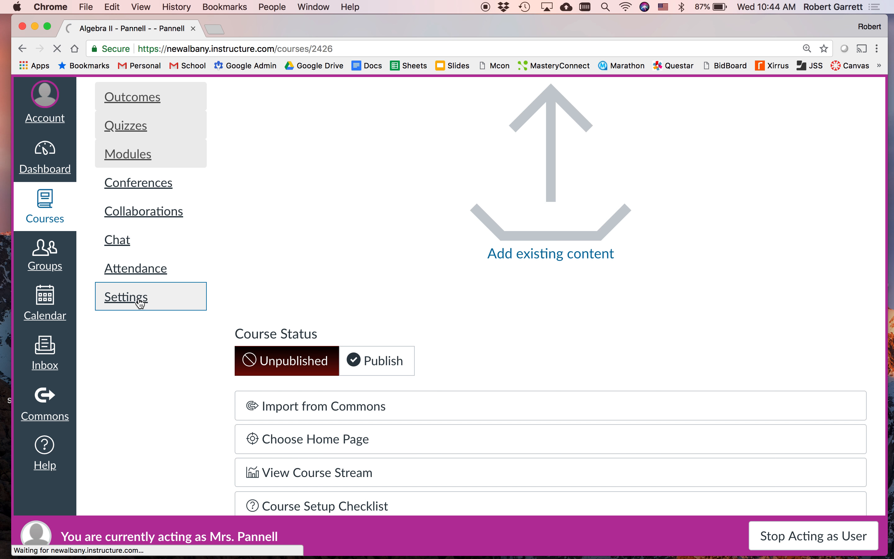
pyautogui.click(362, 164)
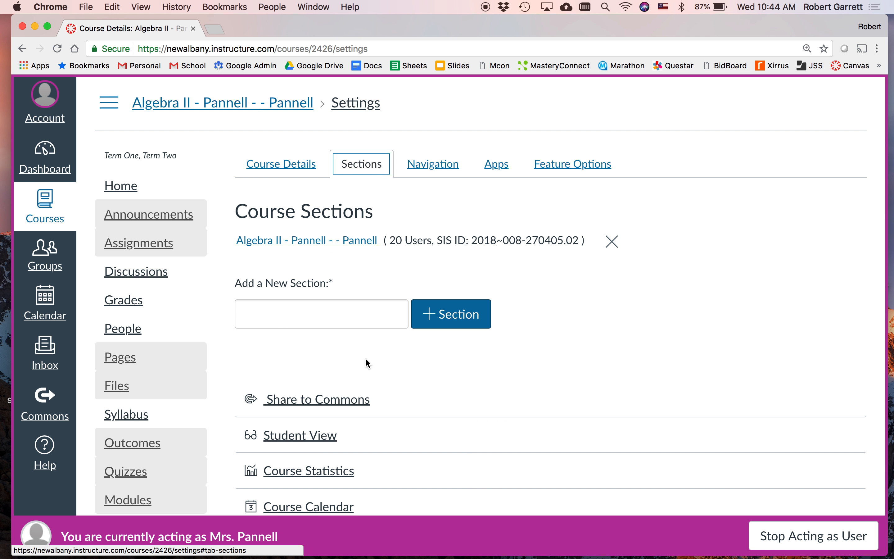
pyautogui.scroll(-10, 365, 358)
pyautogui.scroll(10, 365, 358)
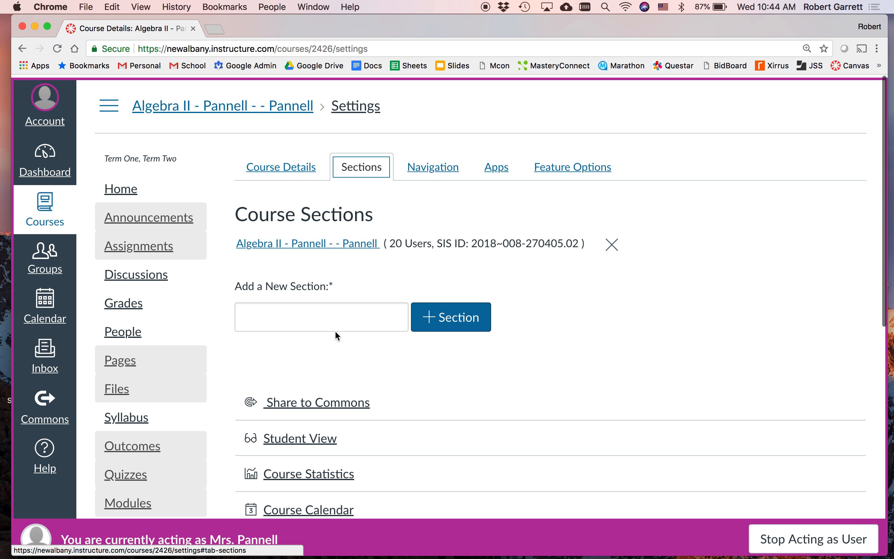
pyautogui.click(309, 245)
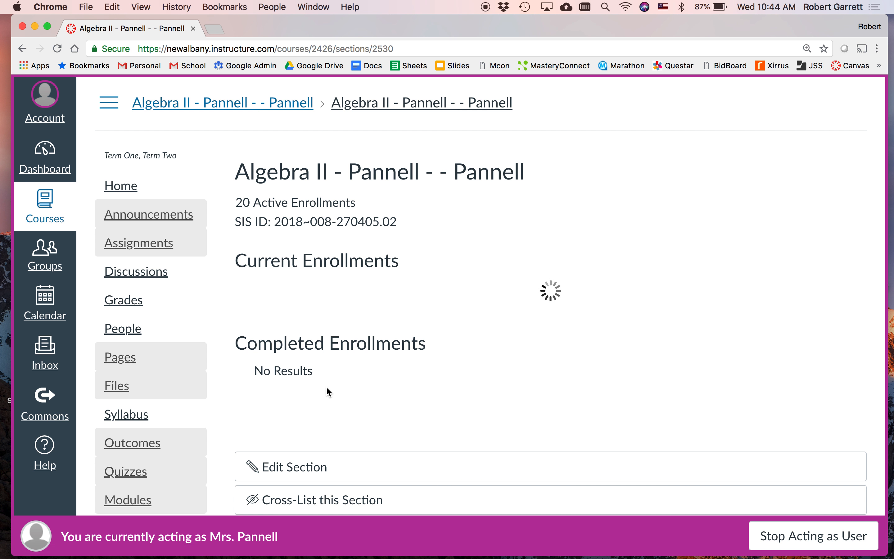
# Step: Cross-list this second Algebra II section into the Algebra II 2018-2019 Master Course, finding the course by searching for "mast"
pyautogui.scroll(-10, 326, 386)
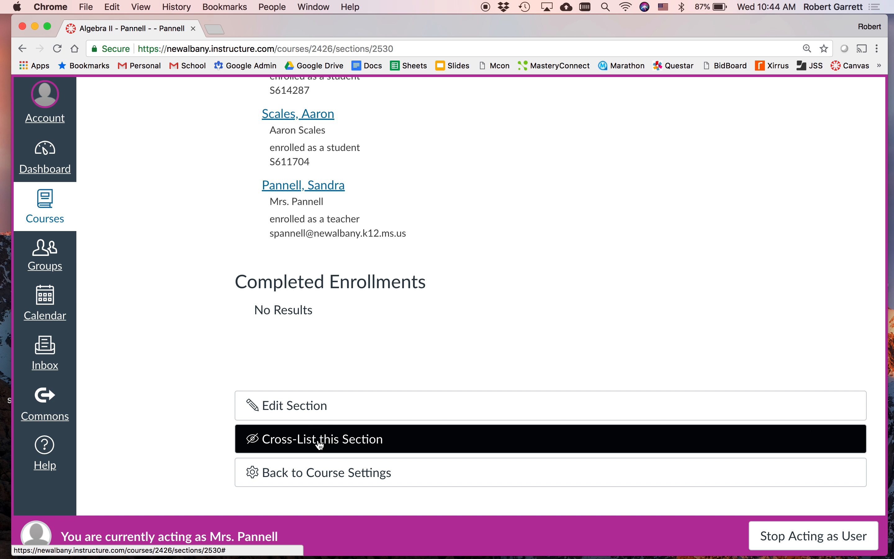
pyautogui.click(320, 444)
pyautogui.click(455, 335)
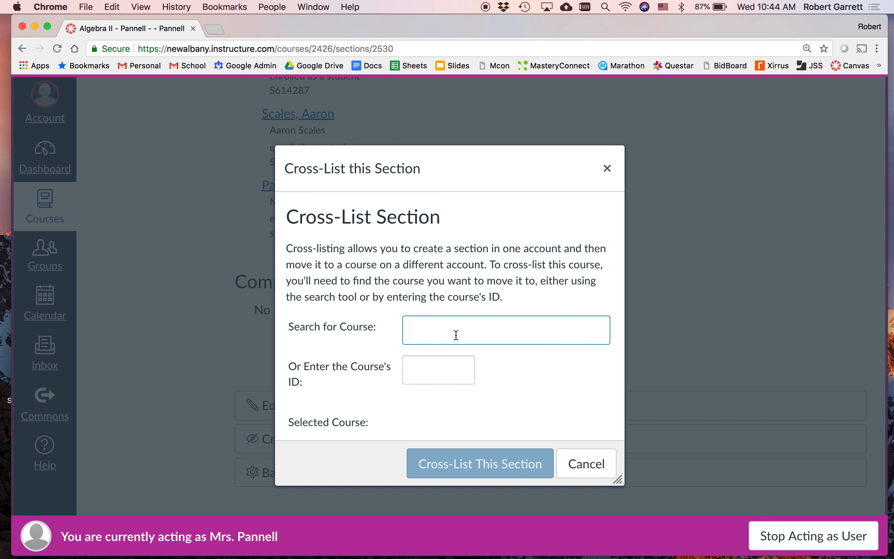
pyautogui.write('mast')
pyautogui.click(460, 358)
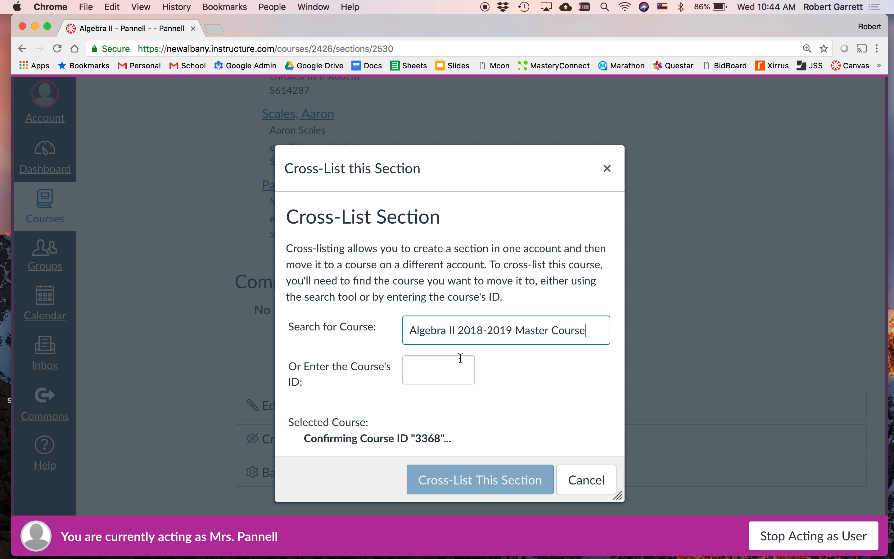
pyautogui.click(480, 496)
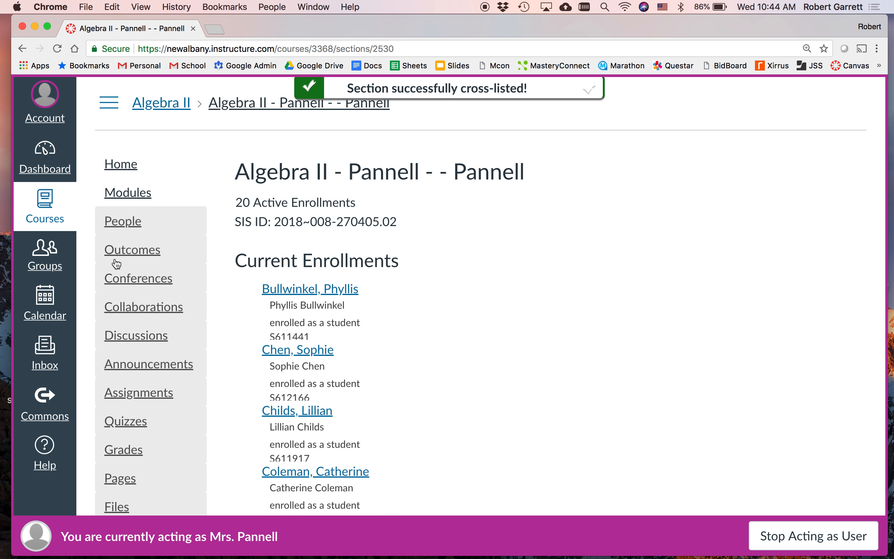
# Step: Open the Algebra II 2018-2019 Master Course from the full course list and check its People roster for the cross-listed students
pyautogui.click(50, 216)
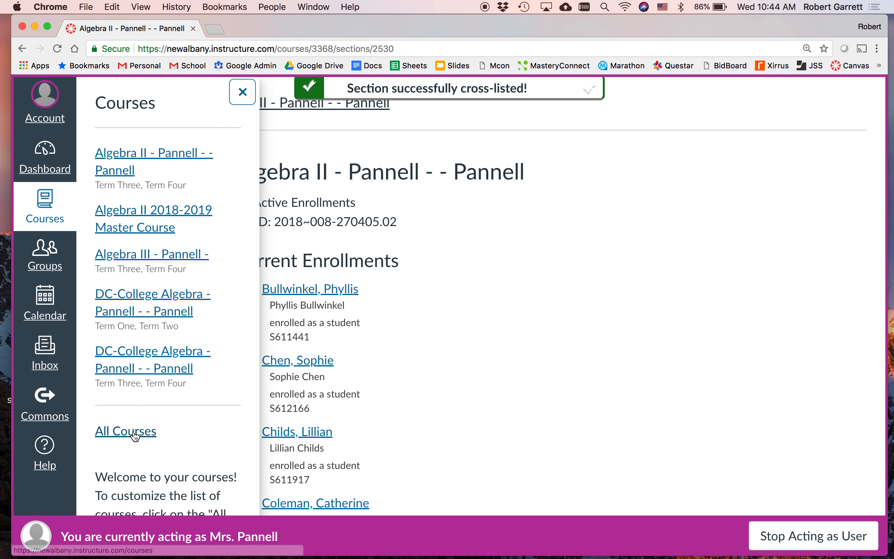
pyautogui.click(134, 435)
pyautogui.scroll(-1, 351, 372)
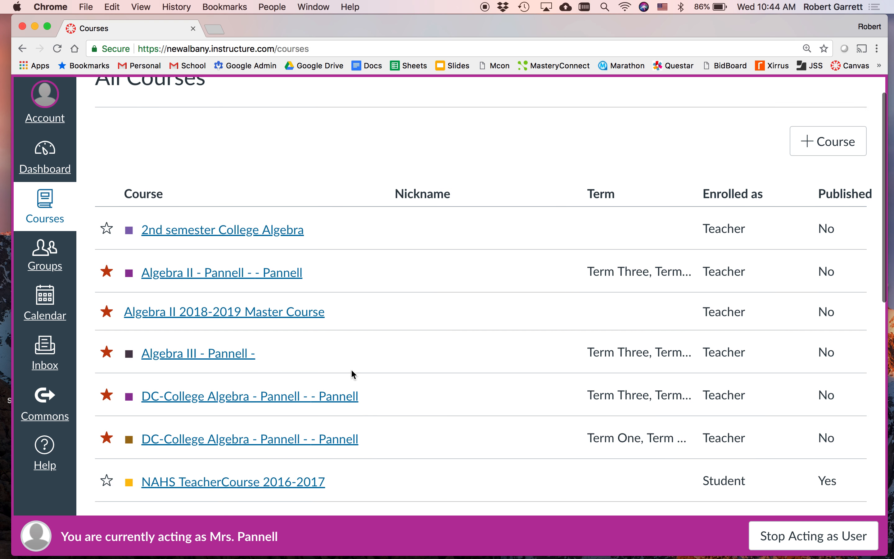
pyautogui.click(298, 310)
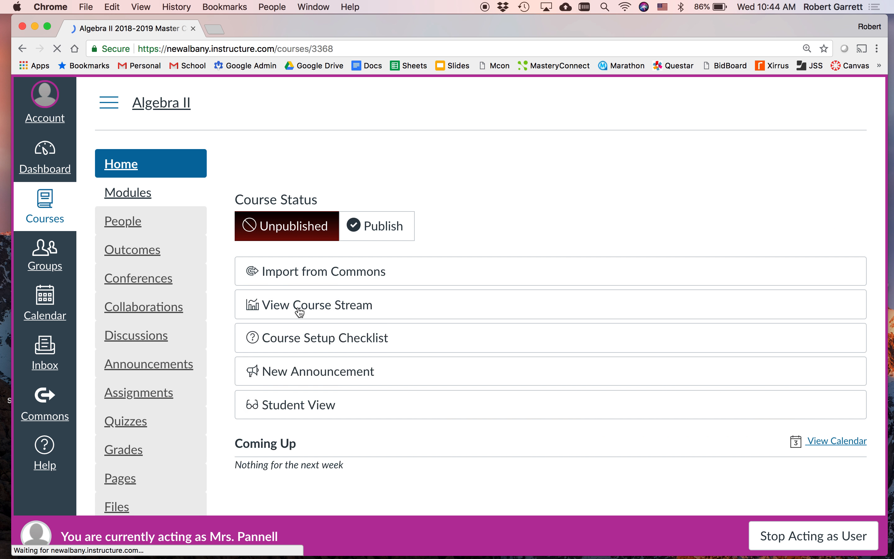
pyautogui.click(138, 229)
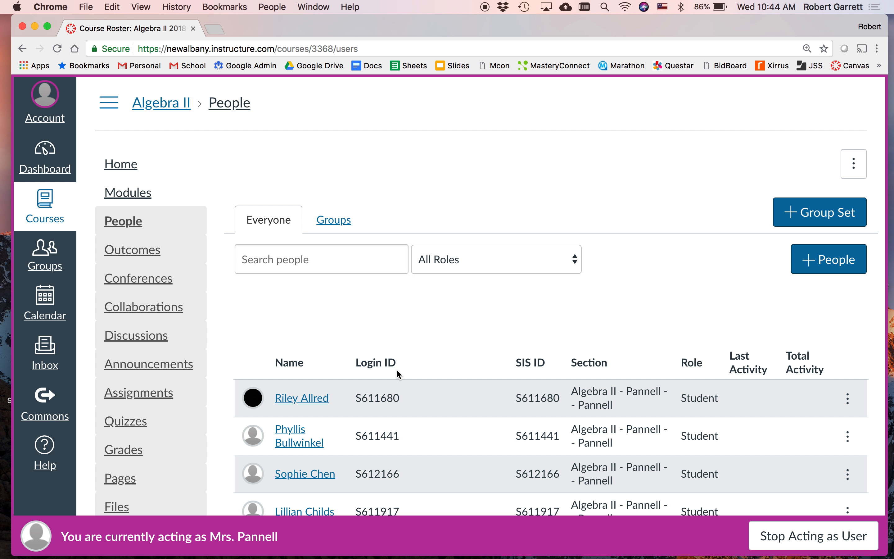
pyautogui.scroll(-3, 414, 381)
pyautogui.scroll(4, 414, 382)
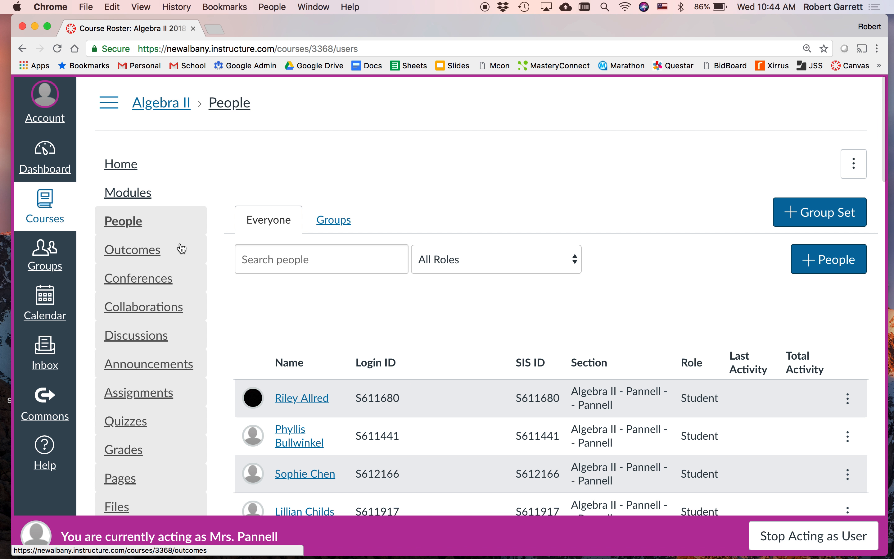
# Step: In the full course list, unstar the Term Three Algebra II, Algebra III and both DC-College Algebra courses, leaving only the master course starred
pyautogui.click(54, 208)
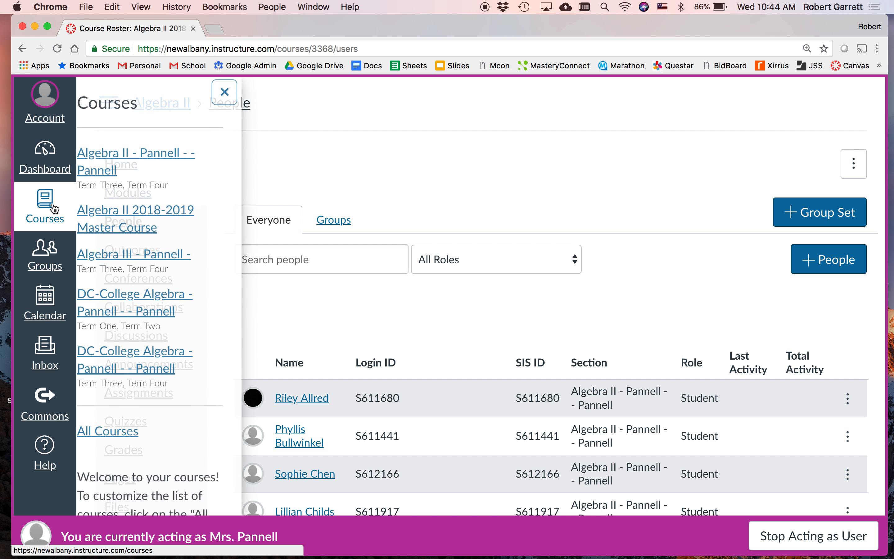
pyautogui.click(146, 430)
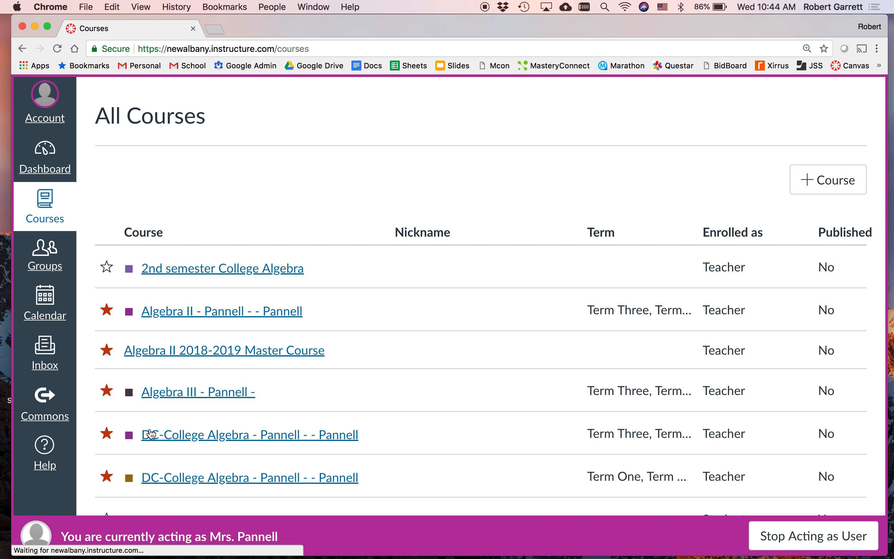
pyautogui.scroll(-4, 404, 397)
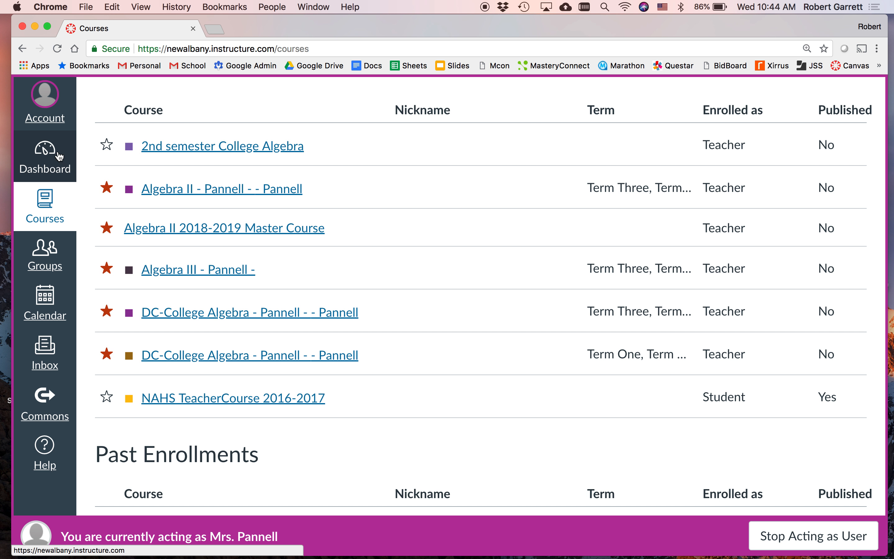
pyautogui.click(107, 188)
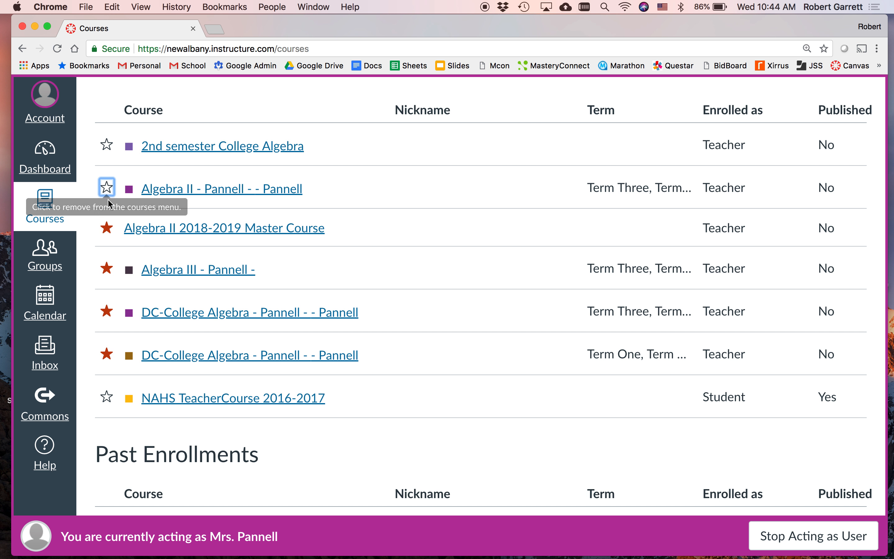
pyautogui.click(108, 269)
pyautogui.click(107, 312)
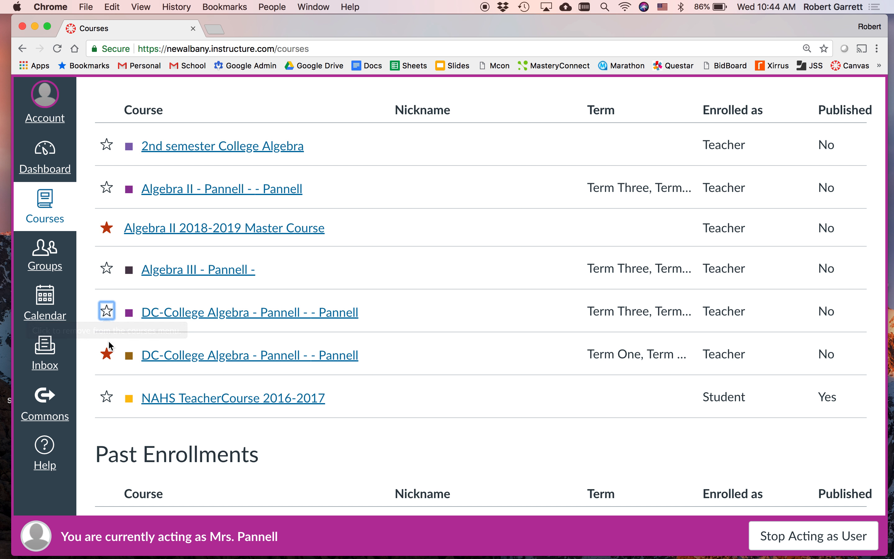
pyautogui.click(107, 354)
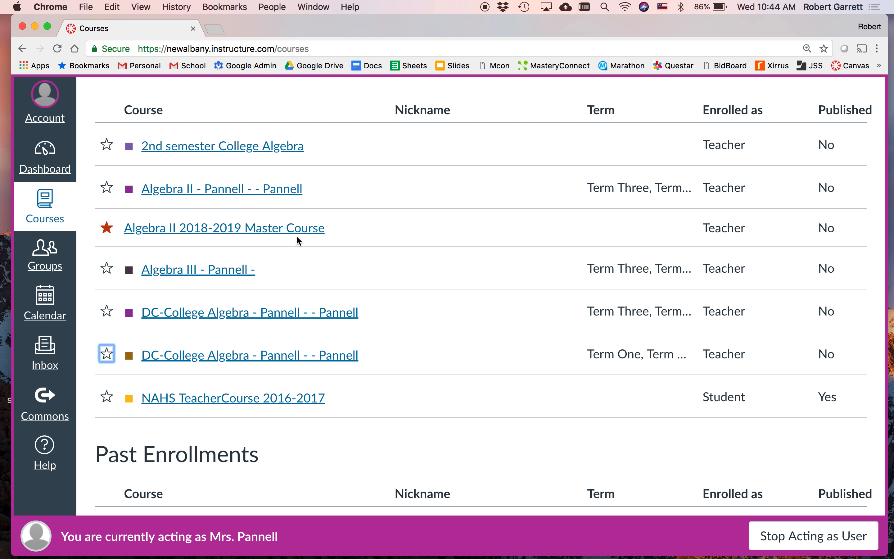
# Step: Check the course cards on the dashboard, then review the full course list and the master course's published status
pyautogui.click(48, 156)
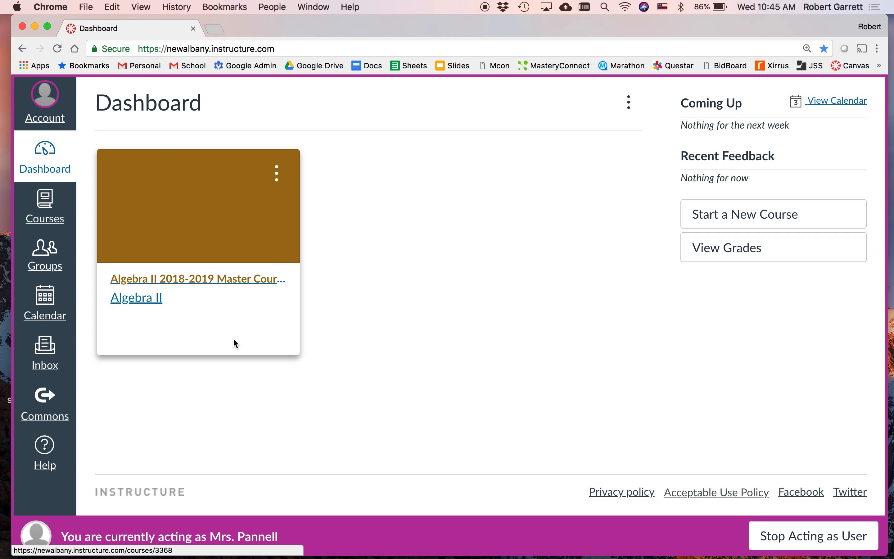
pyautogui.click(53, 206)
pyautogui.click(126, 220)
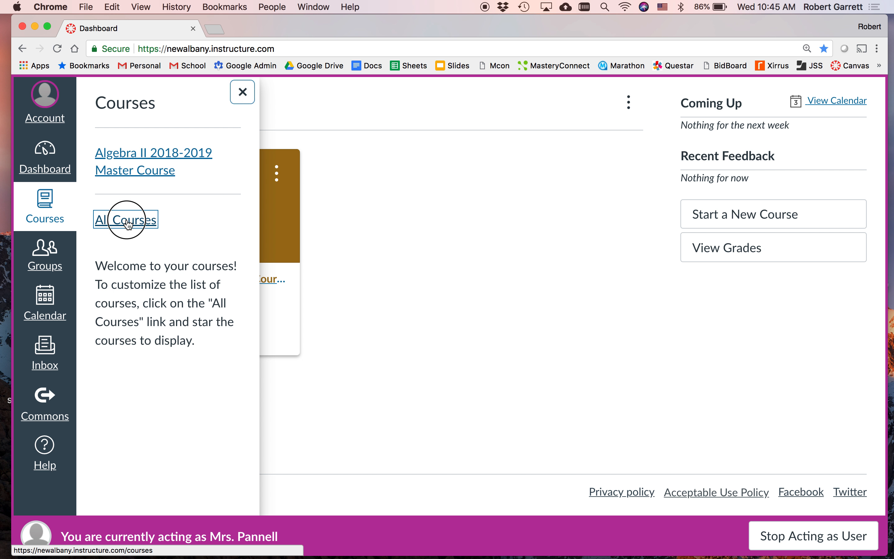
pyautogui.scroll(-5, 356, 361)
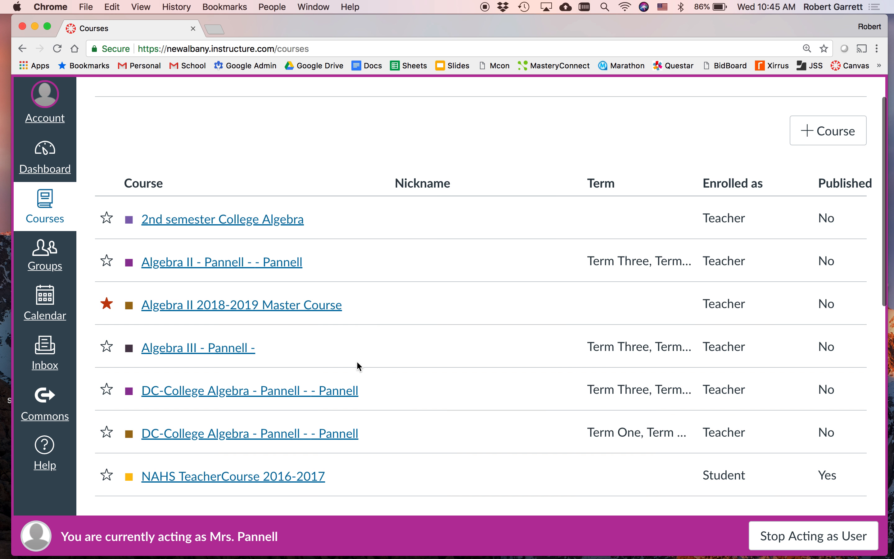
pyautogui.scroll(-1, 428, 369)
pyautogui.scroll(1, 427, 369)
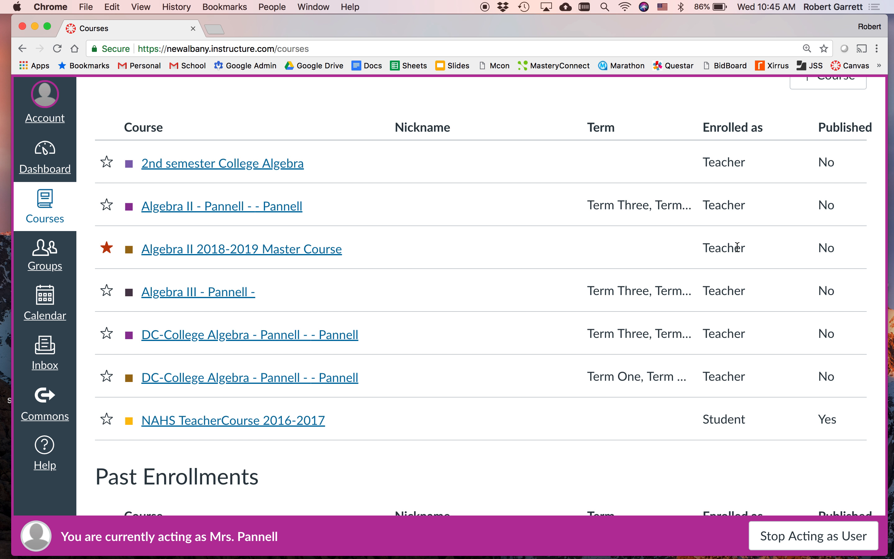
pyautogui.moveTo(827, 243)
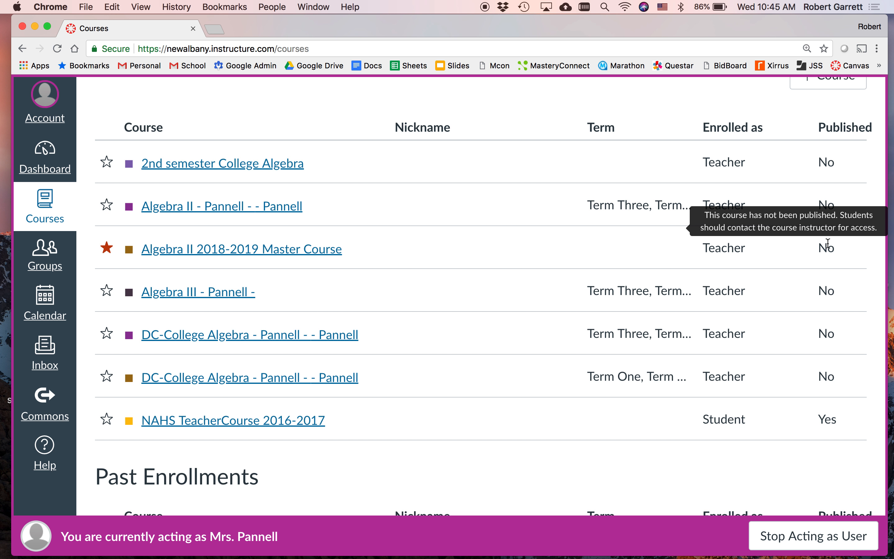